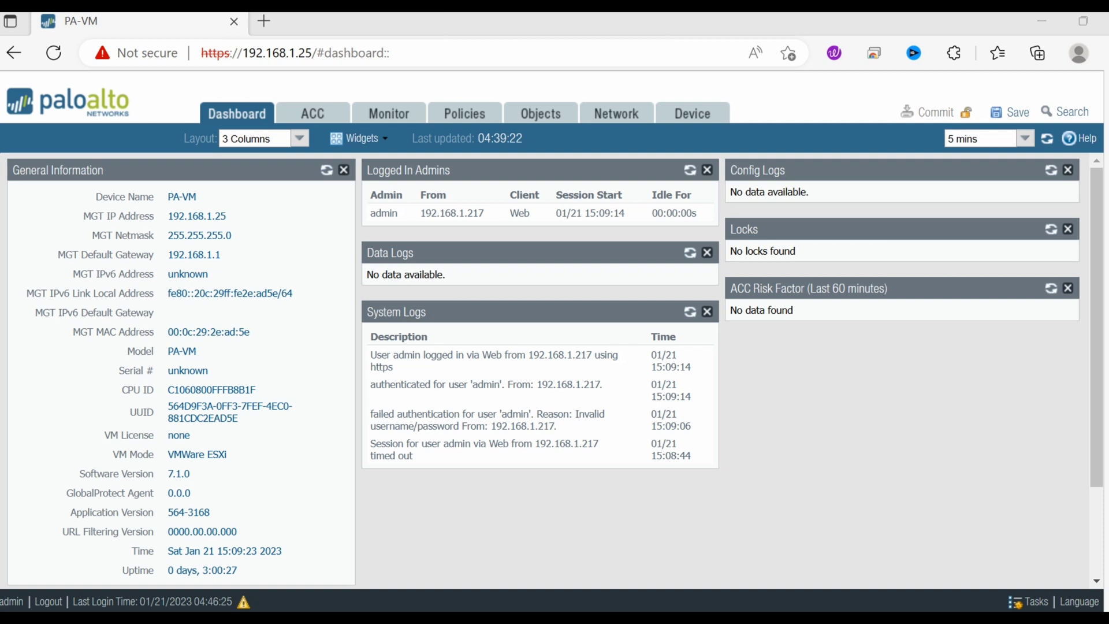
pyautogui.moveTo(240, 87)
pyautogui.mouseDown()
pyautogui.moveTo(194, 142)
pyautogui.moveTo(355, 167)
pyautogui.moveTo(681, 155)
pyautogui.moveTo(748, 86)
pyautogui.moveTo(375, 75)
pyautogui.moveTo(214, 94)
pyautogui.mouseUp()
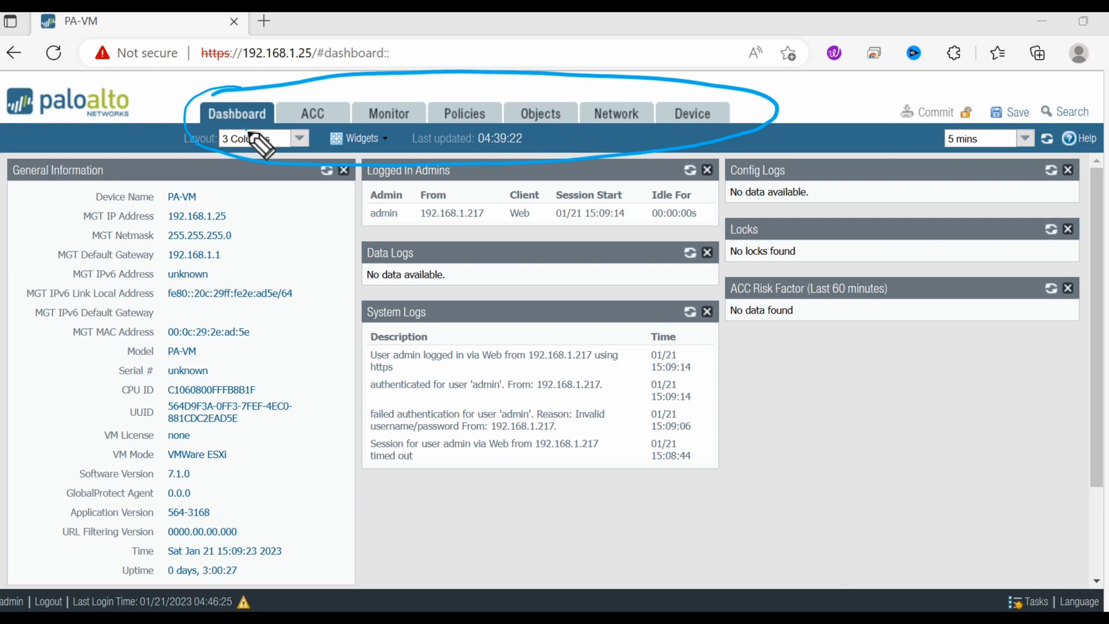
pyautogui.moveTo(245, 128); pyautogui.dragTo(250, 222)
pyautogui.moveTo(231, 154); pyautogui.dragTo(255, 152)
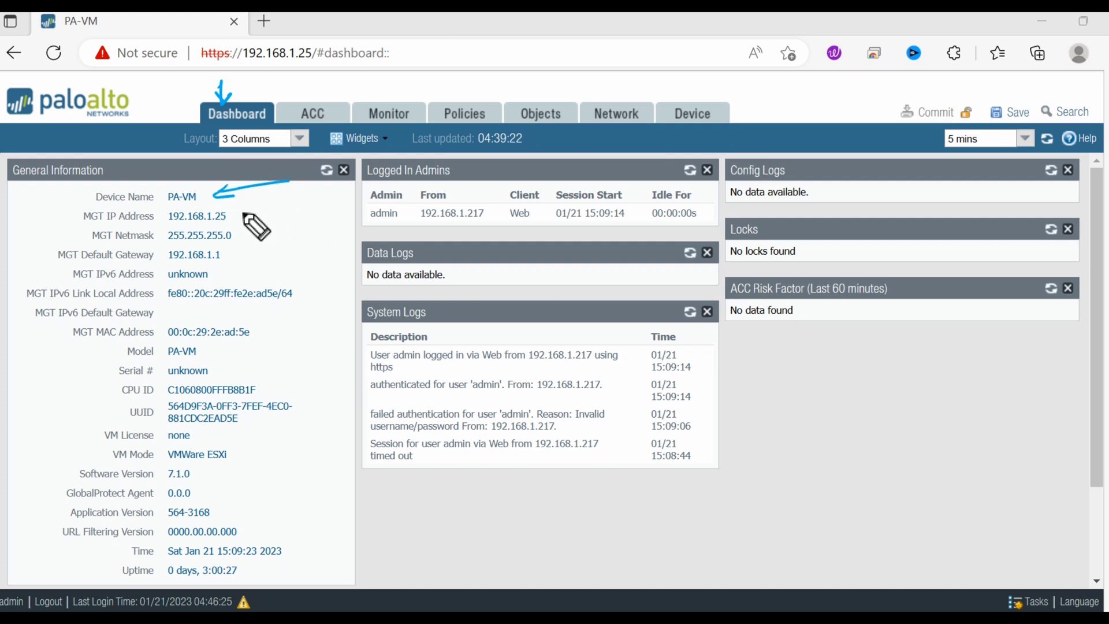
pyautogui.moveTo(245, 215)
pyautogui.mouseDown()
pyautogui.moveTo(316, 205)
pyautogui.moveTo(261, 219)
pyautogui.mouseUp()
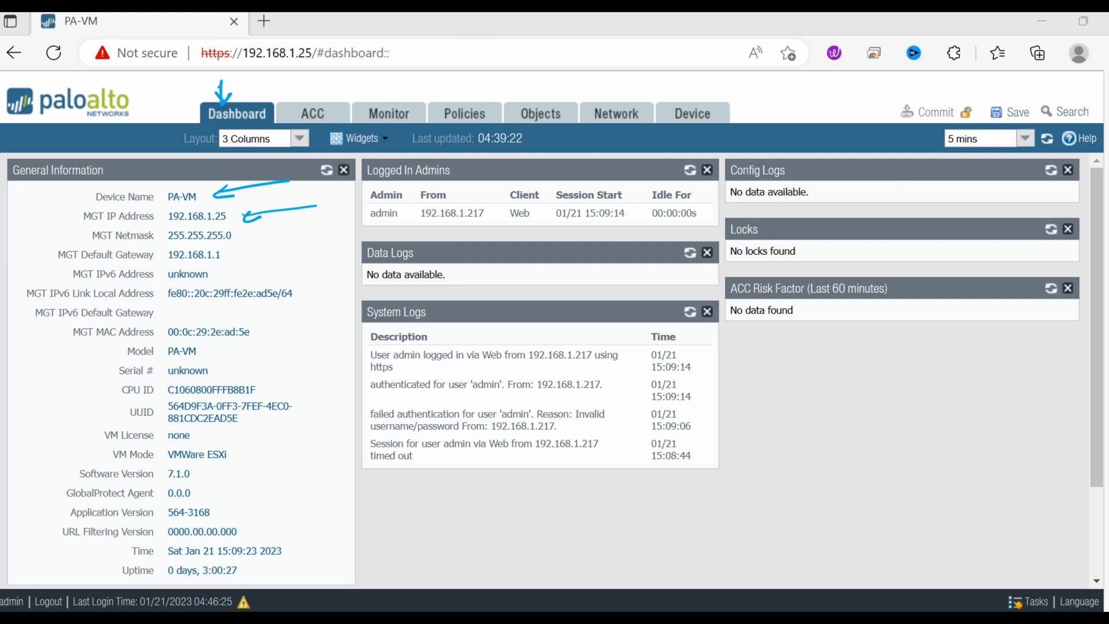
pyautogui.moveTo(327, 414); pyautogui.dragTo(223, 441)
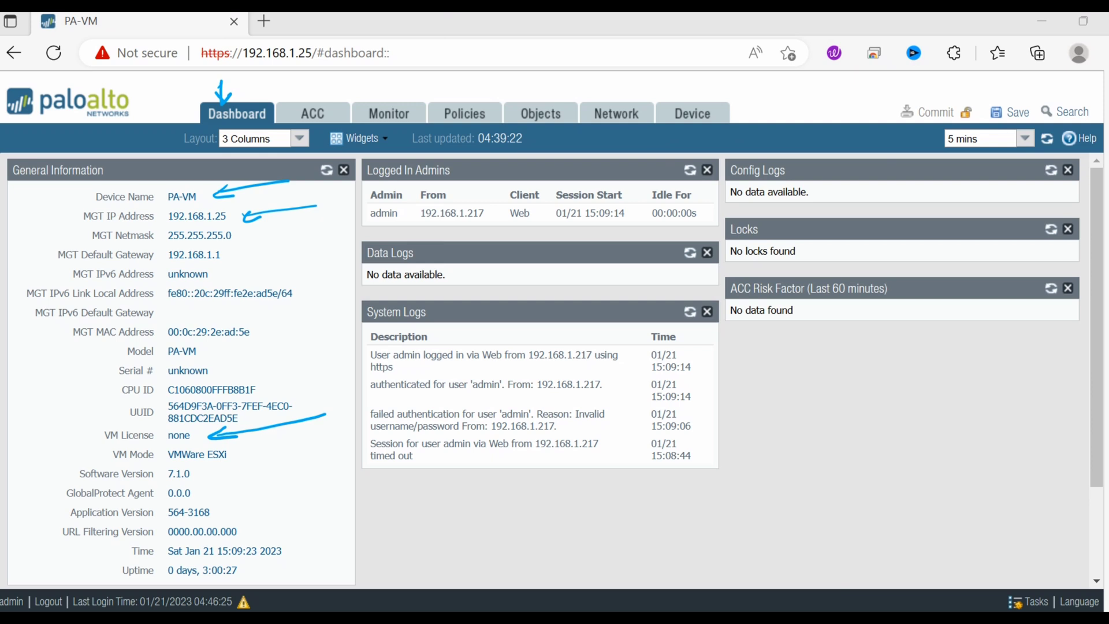
pyautogui.moveTo(1052, 185)
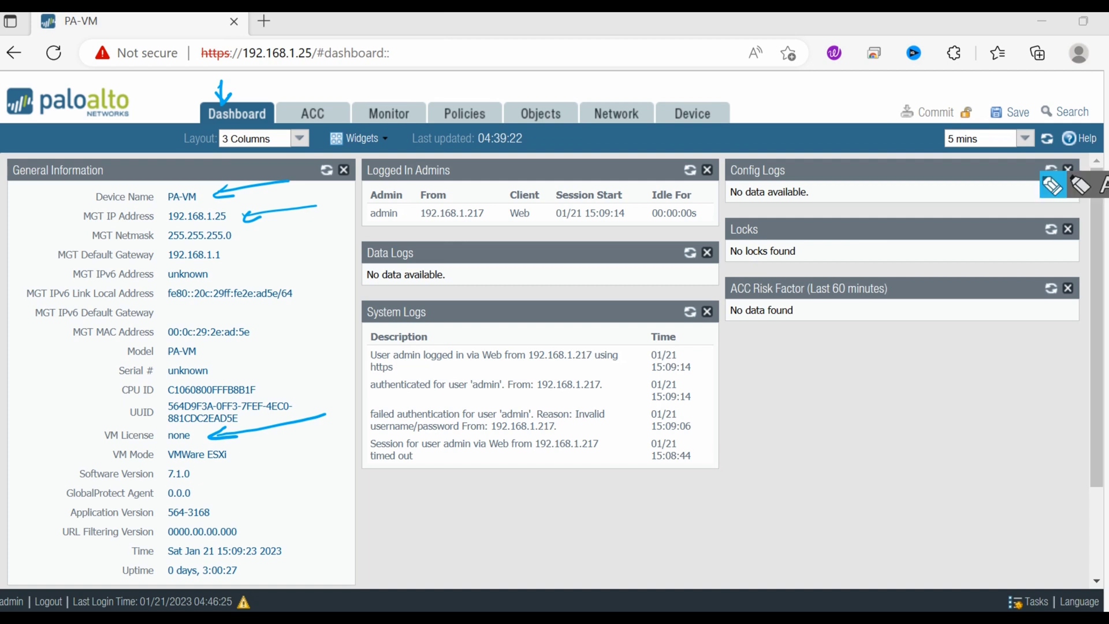
pyautogui.hotkey('ctrl', 'shift', '7')
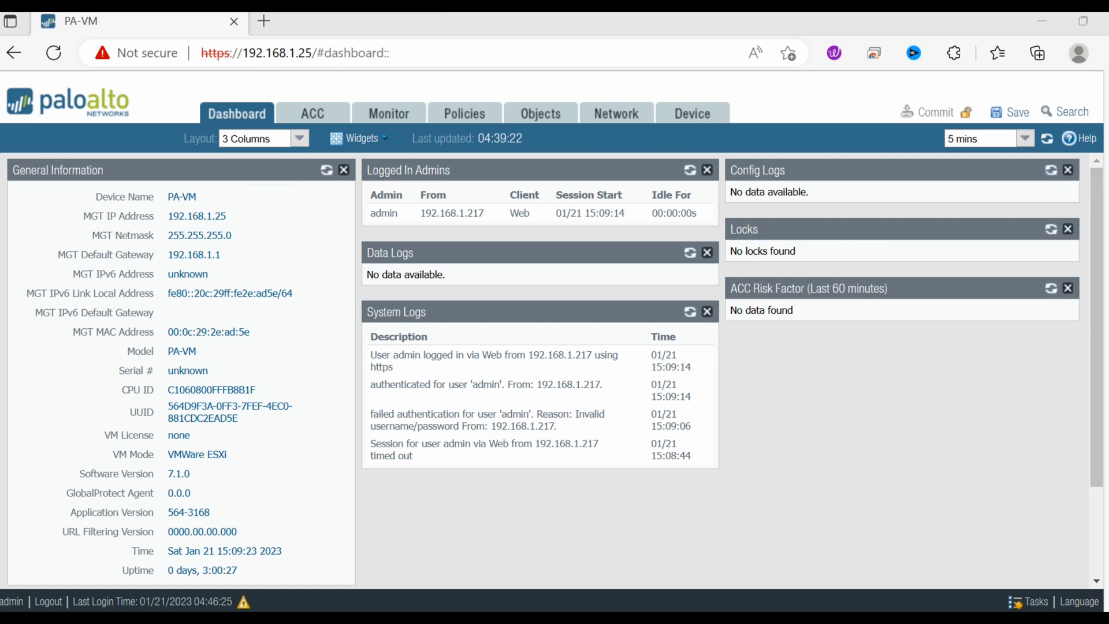
pyautogui.moveTo(396, 138)
pyautogui.mouseDown()
pyautogui.moveTo(325, 142)
pyautogui.moveTo(368, 158)
pyautogui.moveTo(395, 130)
pyautogui.mouseUp()
pyautogui.hotkey('ctrl', 'shift', '7')
# Step: Add the Interfaces system widget and the Threat Logs widget to the dashboard
pyautogui.click(358, 139)
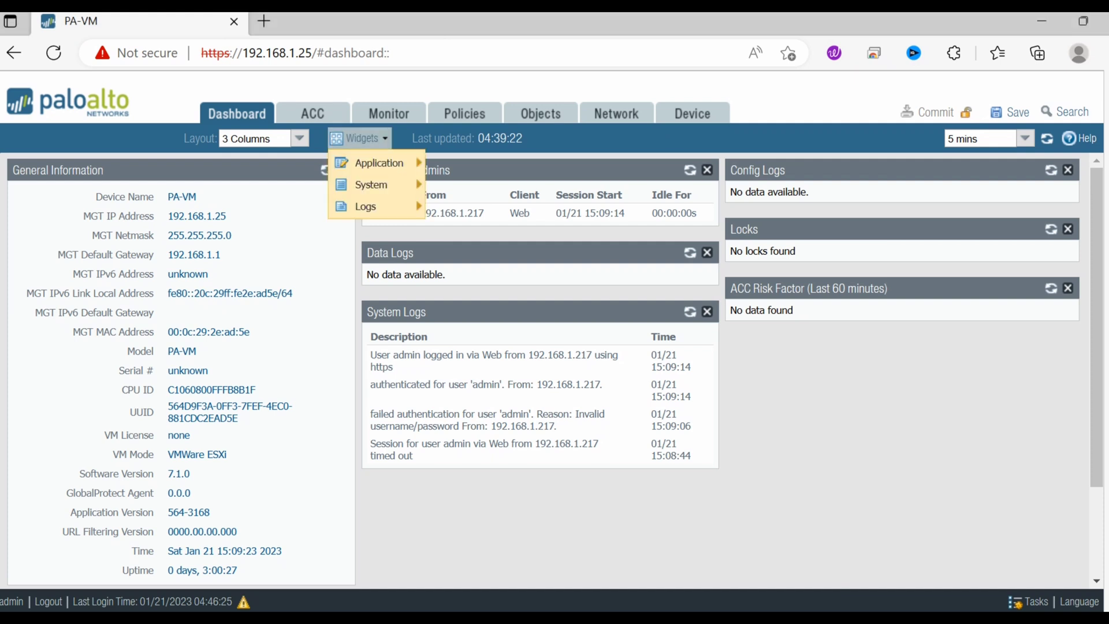
pyautogui.moveTo(378, 163)
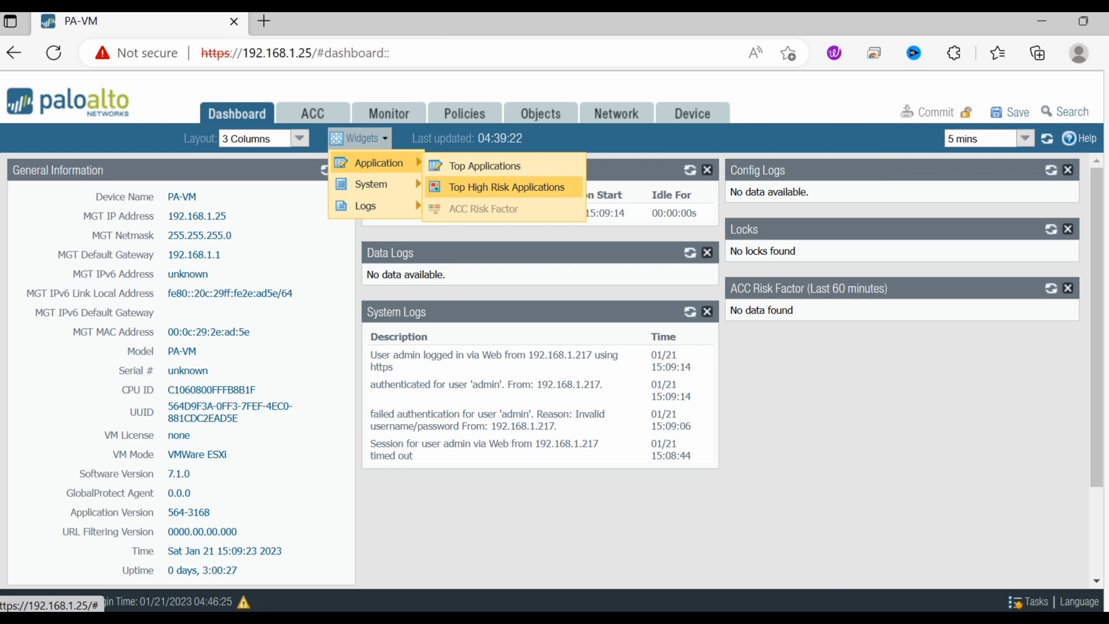
pyautogui.moveTo(375, 185)
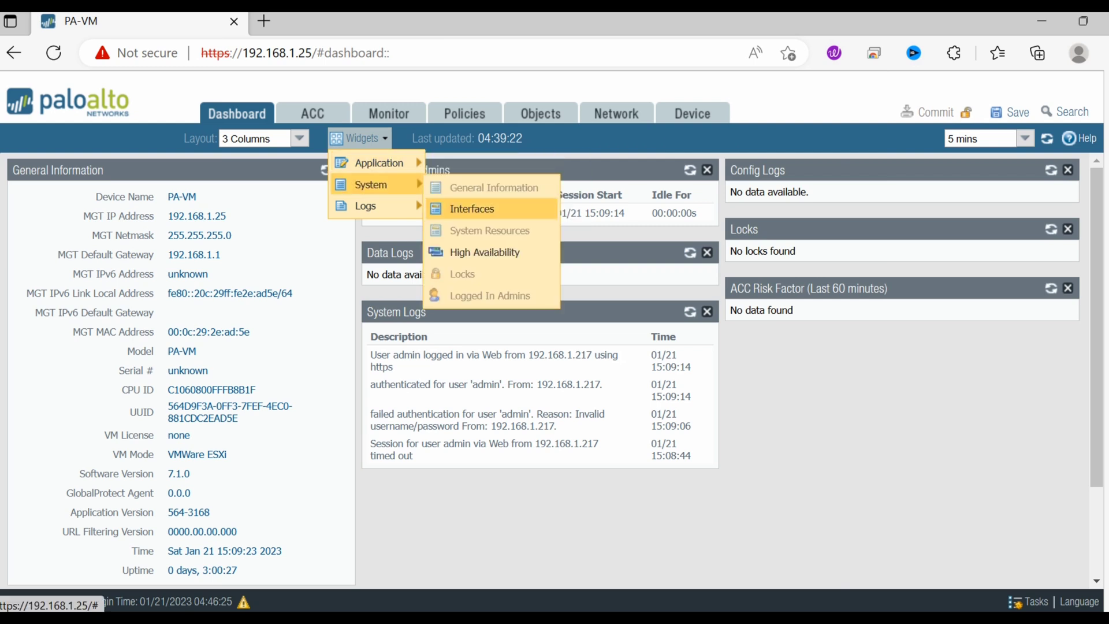
pyautogui.click(472, 209)
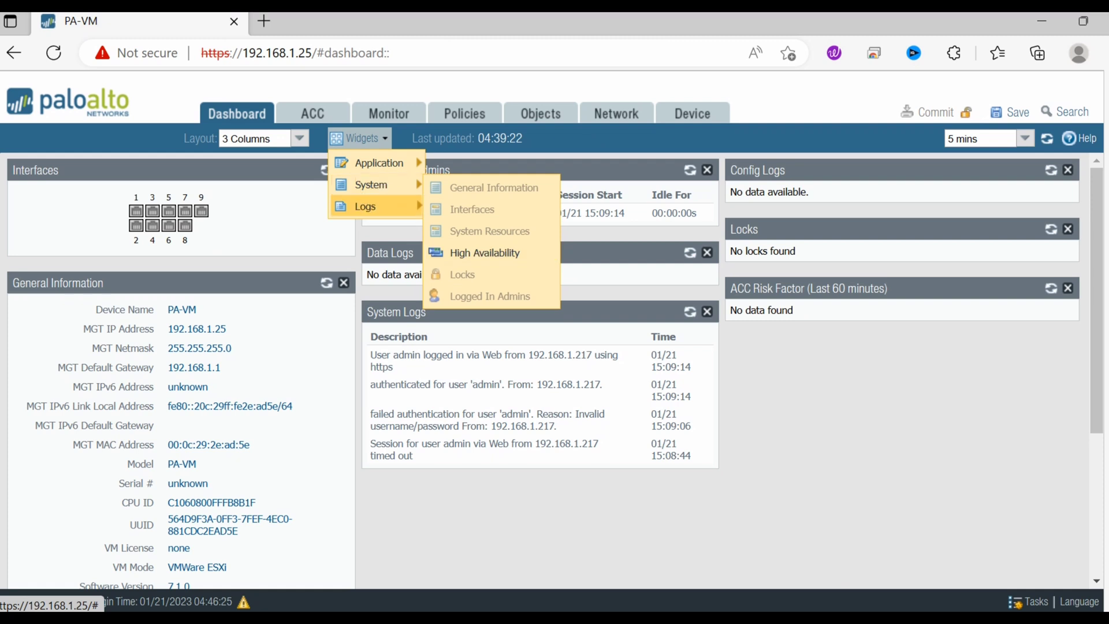
pyautogui.moveTo(377, 206)
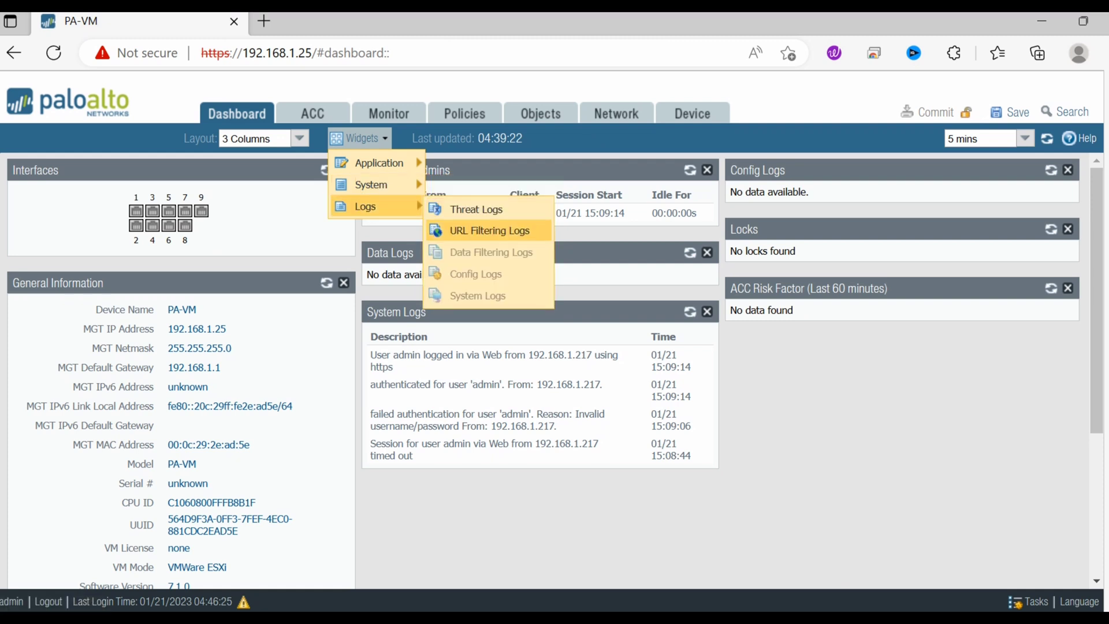
pyautogui.click(476, 209)
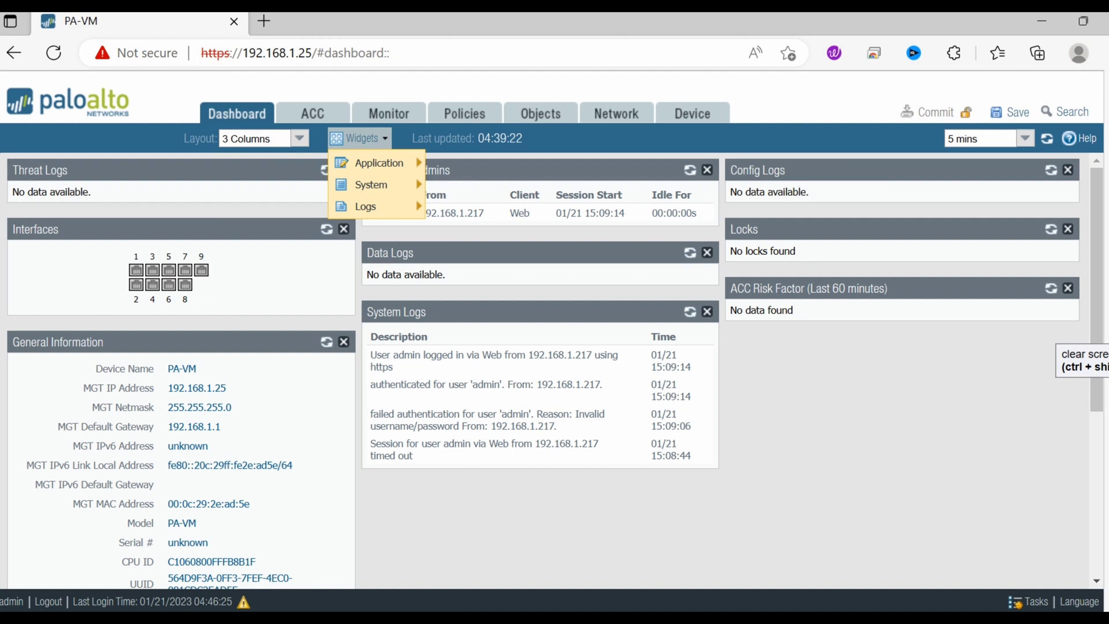
# Step: Remove the Interfaces widget from the dashboard
pyautogui.click(1054, 185)
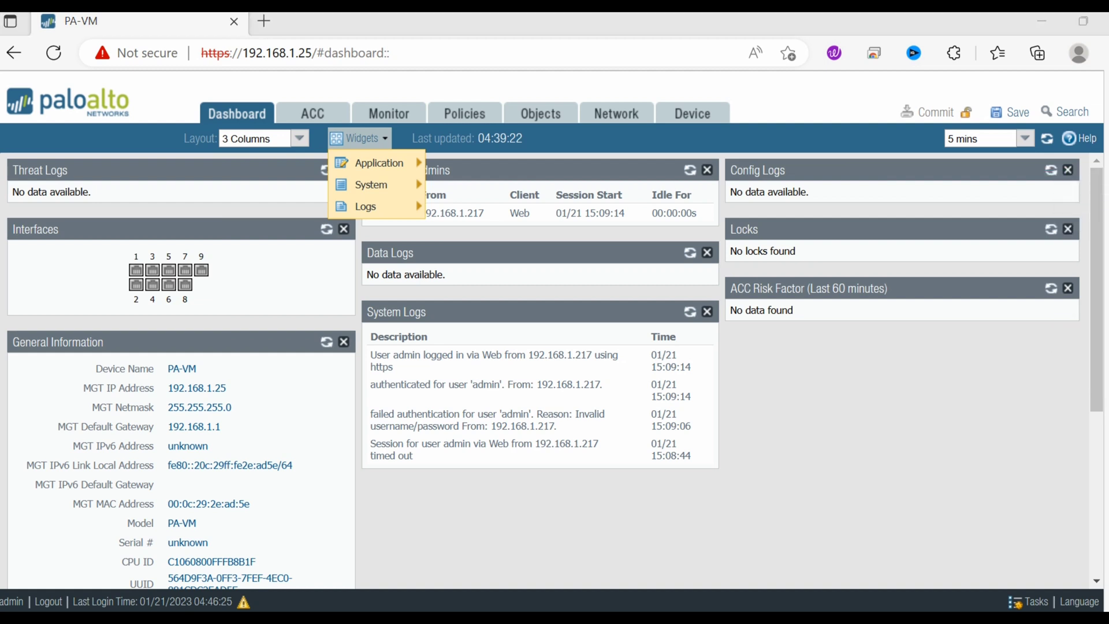
pyautogui.press('Escape')
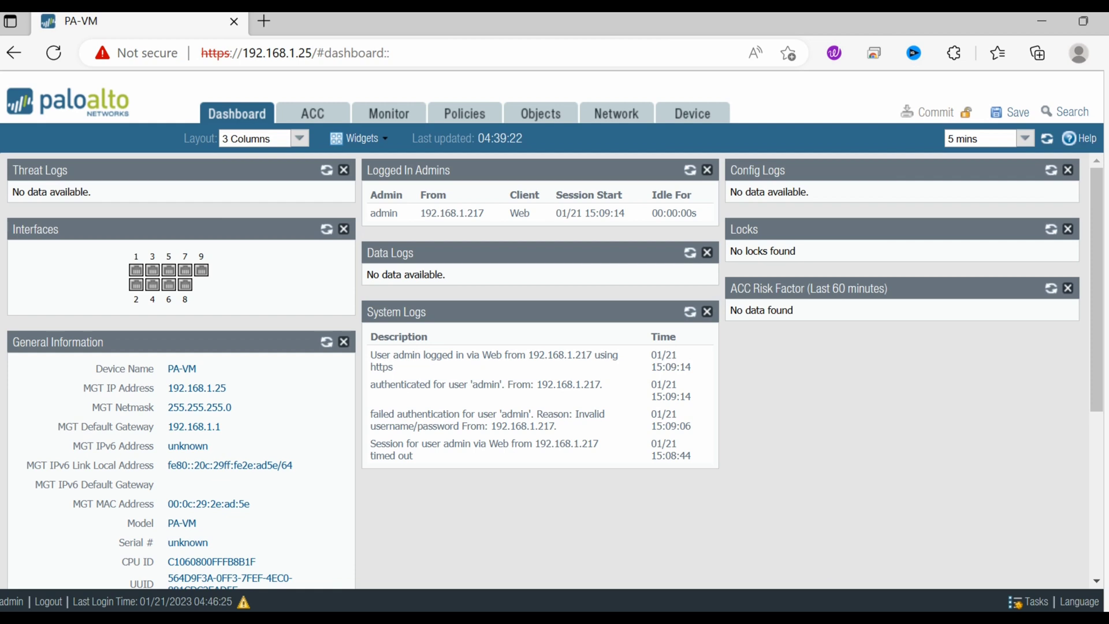
pyautogui.click(344, 228)
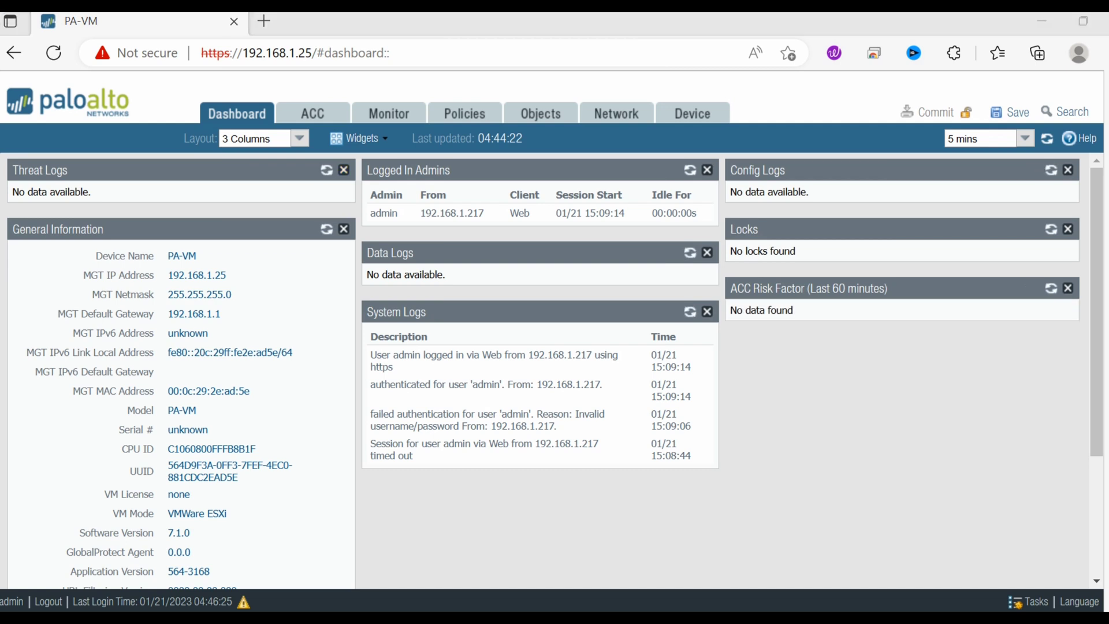
pyautogui.click(358, 138)
pyautogui.moveTo(379, 185)
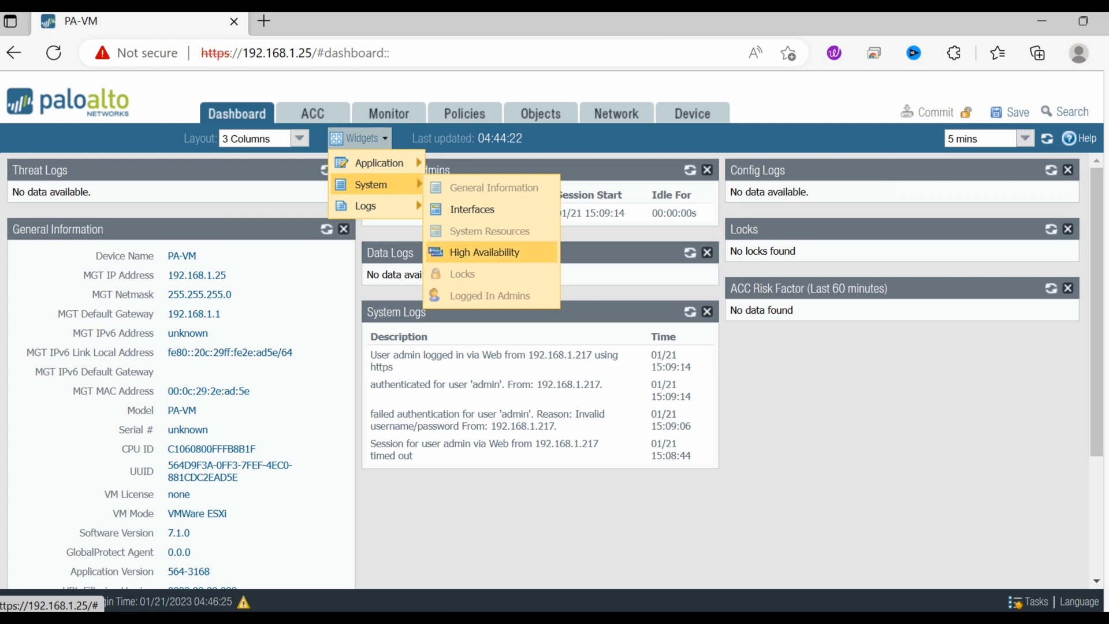
pyautogui.moveTo(375, 206)
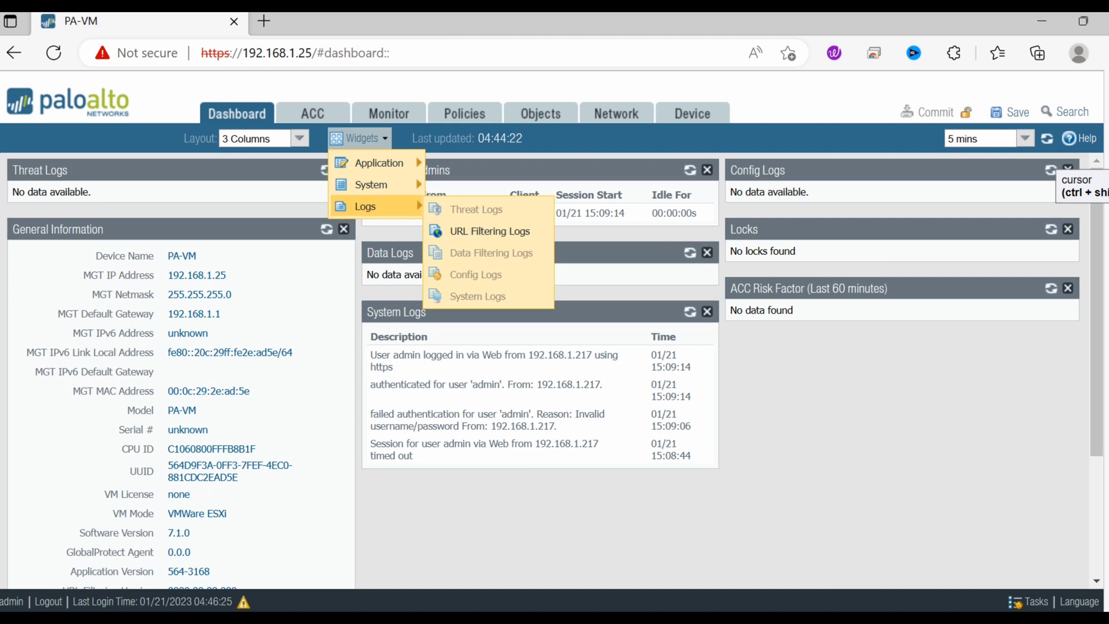
pyautogui.press('Escape')
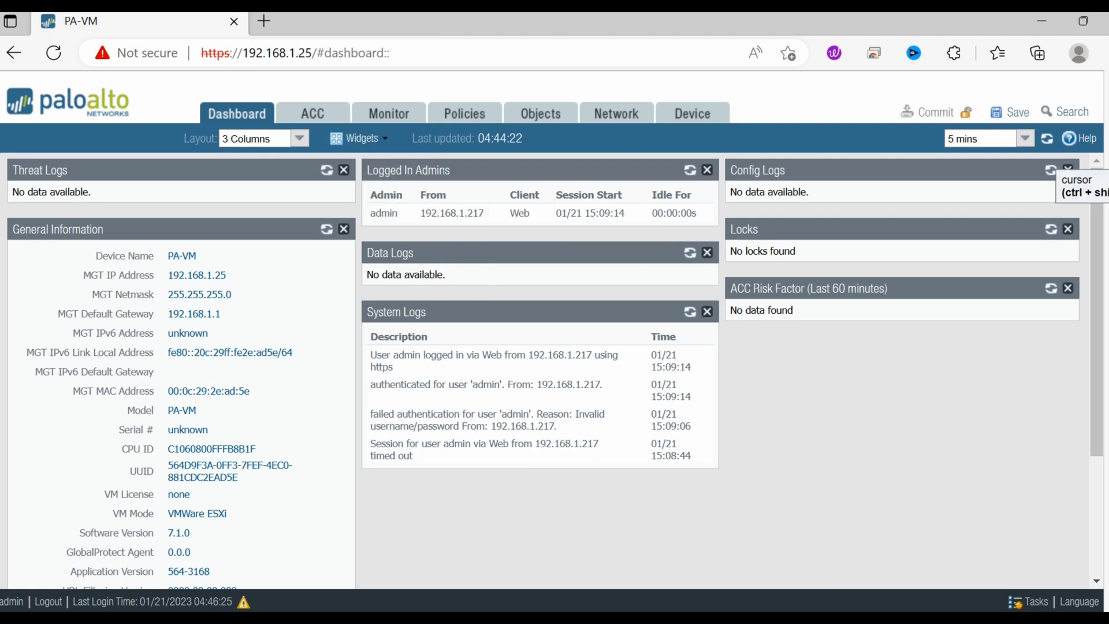
pyautogui.click(1056, 191)
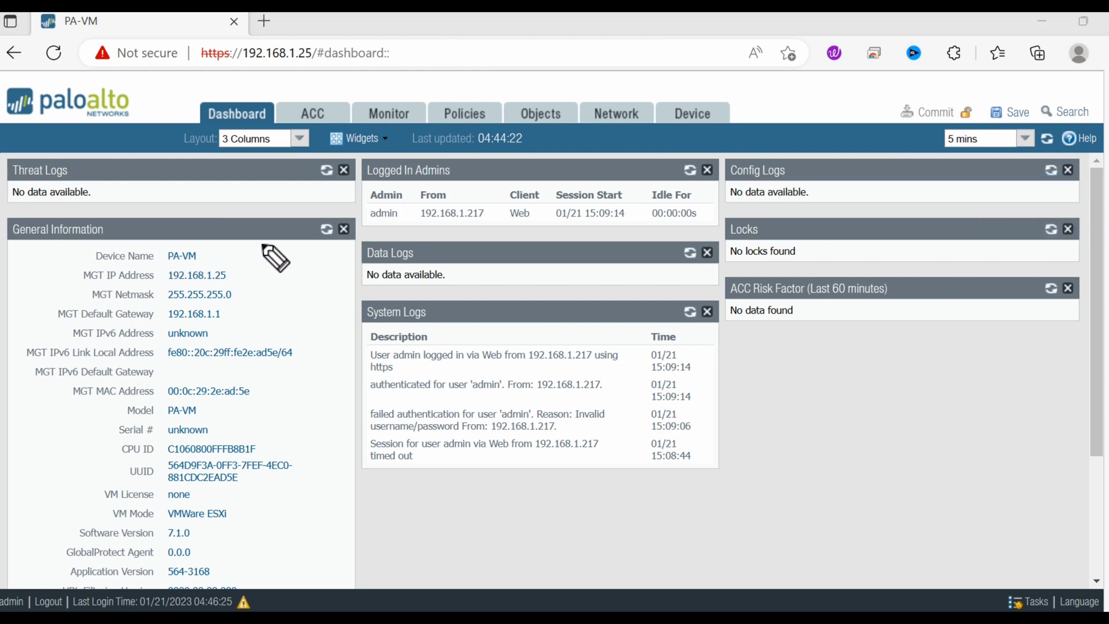
pyautogui.moveTo(262, 243)
pyautogui.mouseDown()
pyautogui.moveTo(290, 275)
pyautogui.moveTo(339, 543)
pyautogui.moveTo(283, 558)
pyautogui.mouseUp()
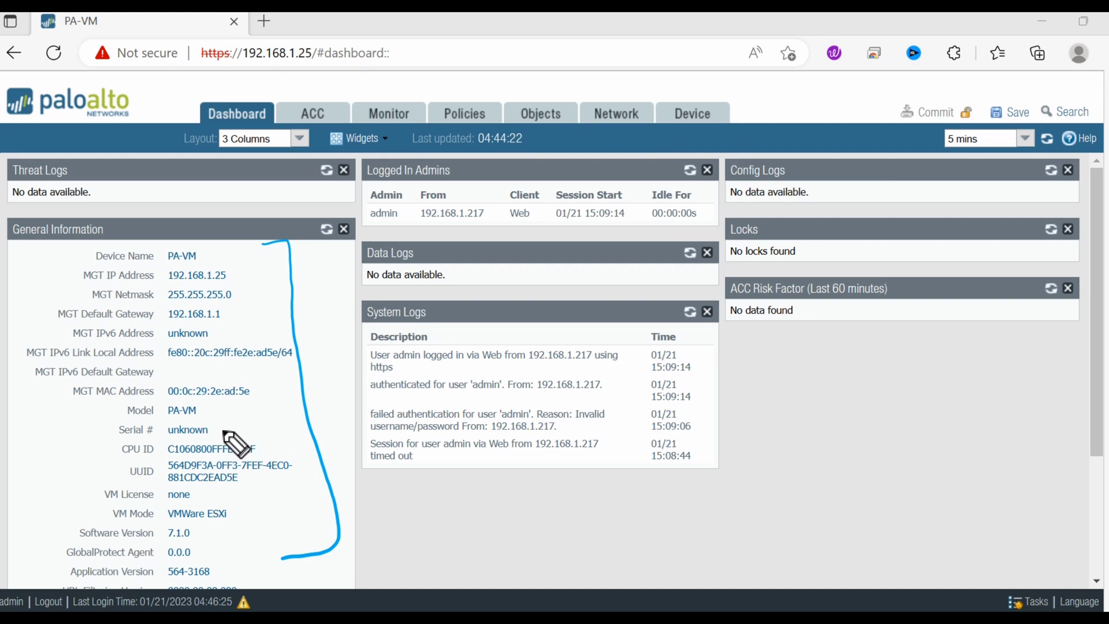
pyautogui.moveTo(309, 406)
pyautogui.mouseDown()
pyautogui.moveTo(226, 437)
pyautogui.moveTo(226, 421)
pyautogui.mouseUp()
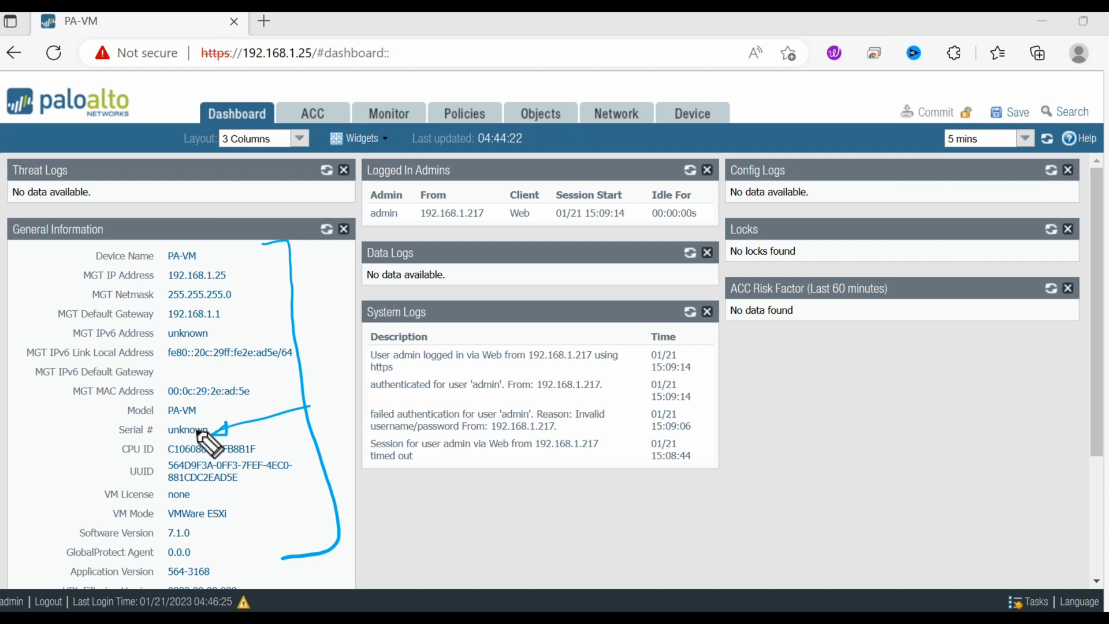
pyautogui.moveTo(96, 439); pyautogui.dragTo(129, 430)
pyautogui.press('Escape')
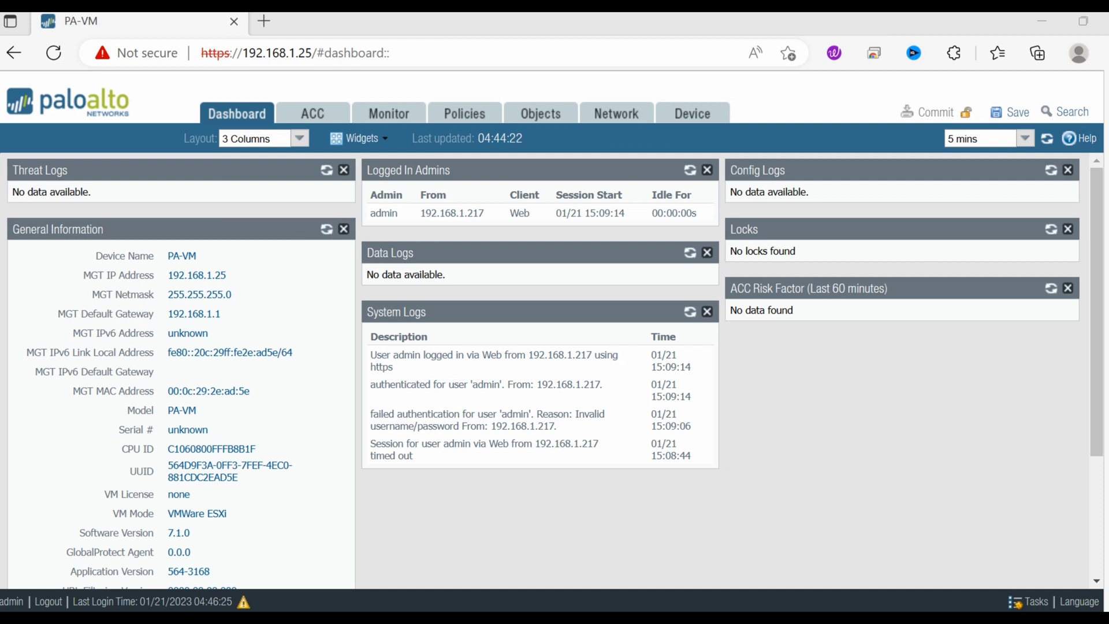
pyautogui.moveTo(339, 90)
pyautogui.mouseDown()
pyautogui.moveTo(318, 85)
pyautogui.moveTo(289, 134)
pyautogui.moveTo(350, 98)
pyautogui.moveTo(333, 89)
pyautogui.mouseUp()
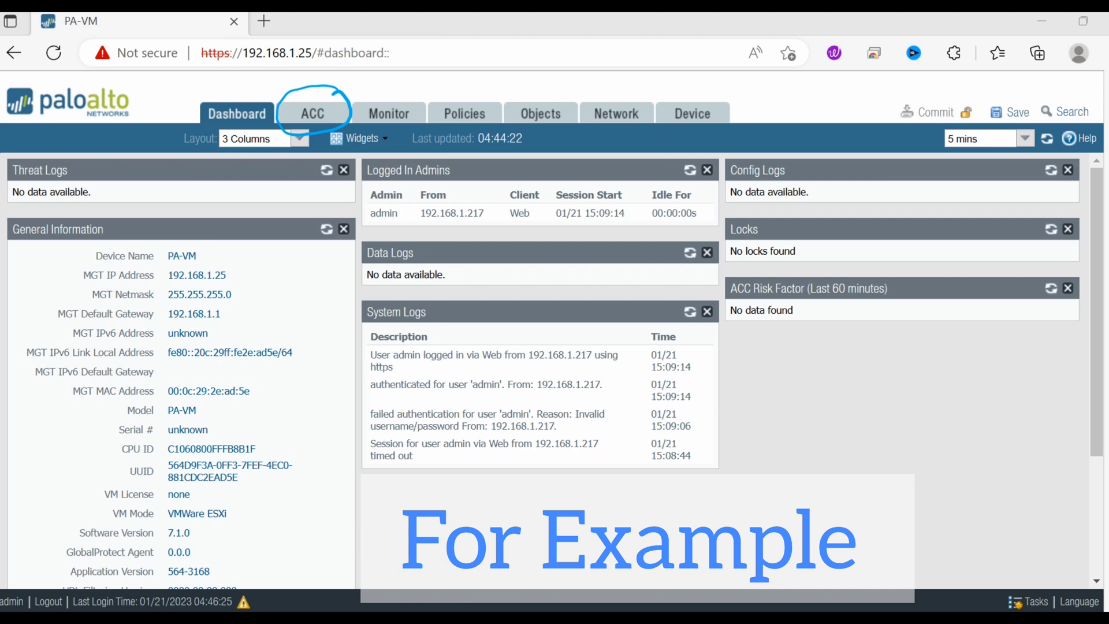
# Step: Open the ACC page to view its Network Activity, Threat Activity and Blocked Activity views
pyautogui.click(313, 113)
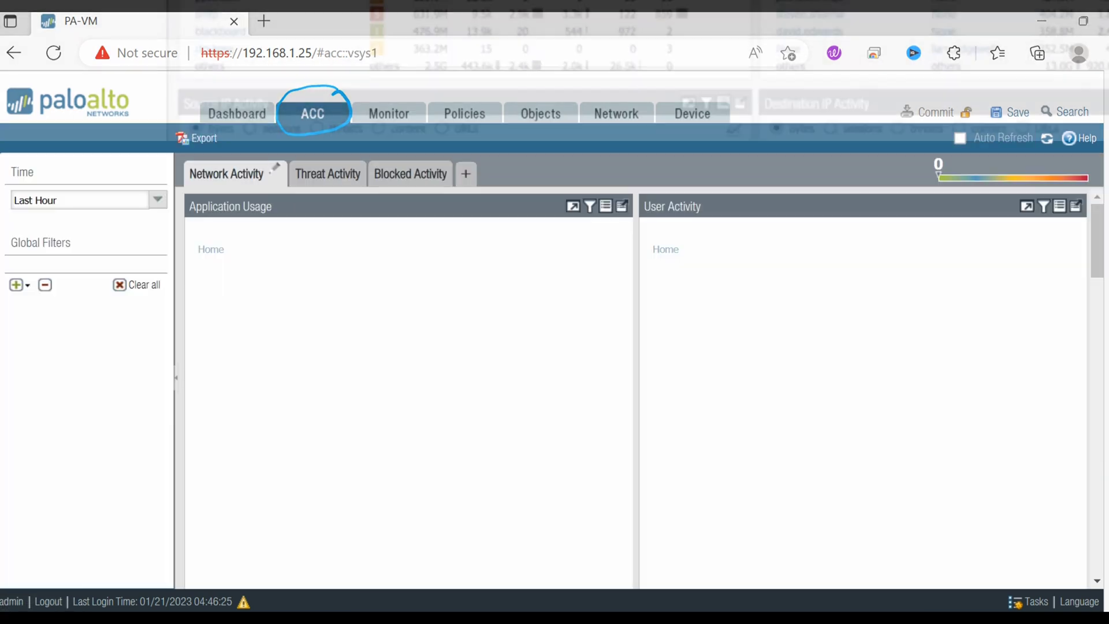
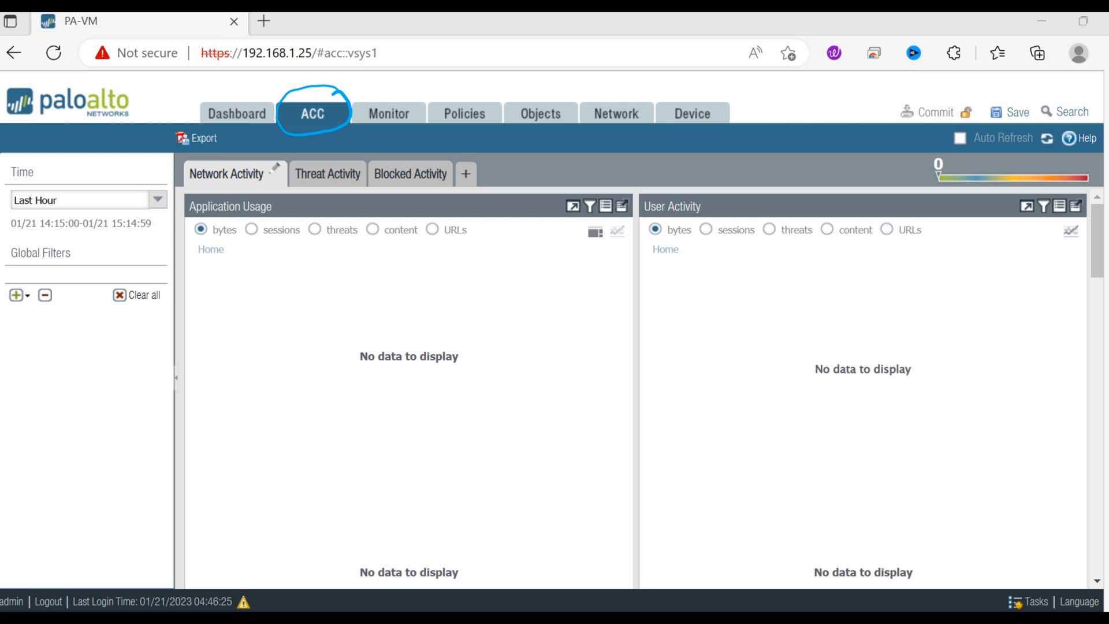
pyautogui.moveTo(220, 191); pyautogui.dragTo(418, 188)
# Step: Start a custom ACC tab containing the URL Filtering and Source Zones widgets, and cancel it without saving
pyautogui.click(465, 173)
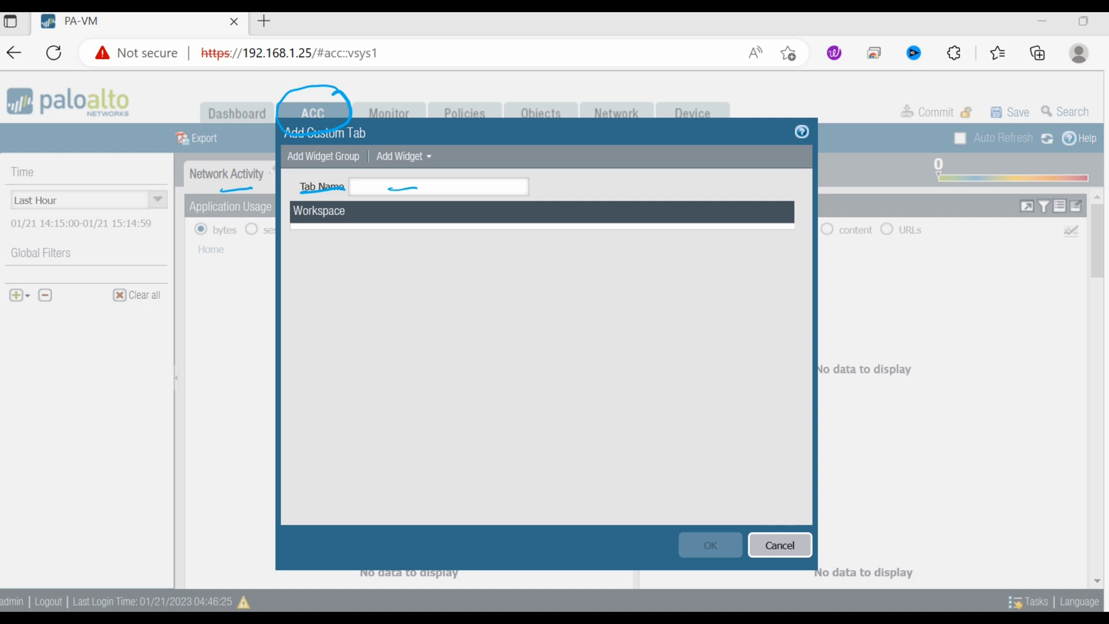
pyautogui.hotkey('ctrl', 'shift', '7')
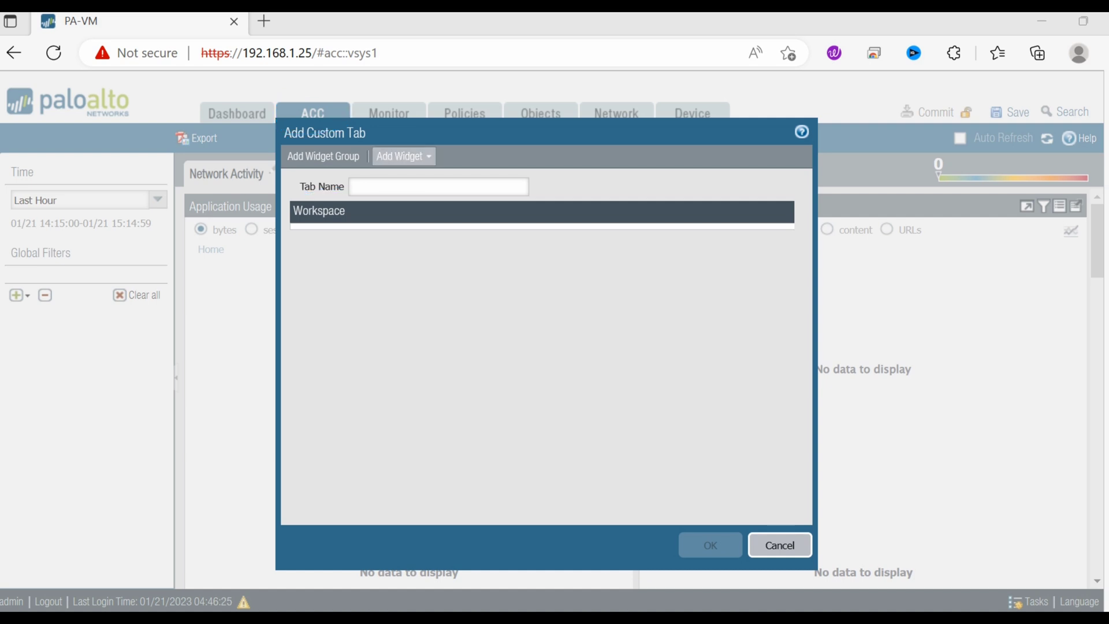
pyautogui.click(404, 156)
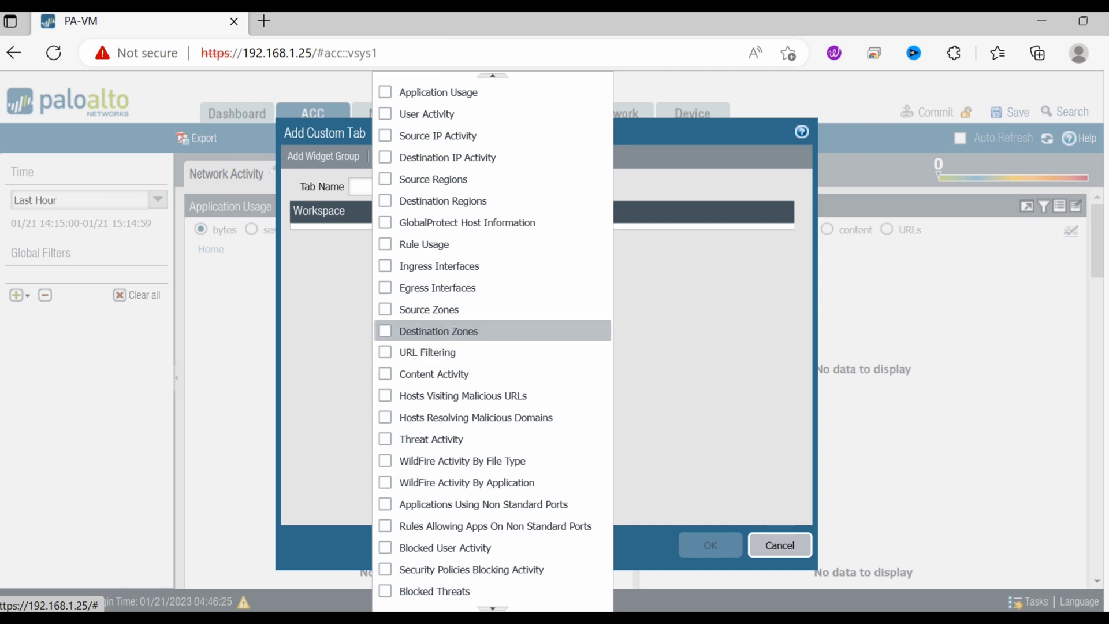
pyautogui.click(427, 352)
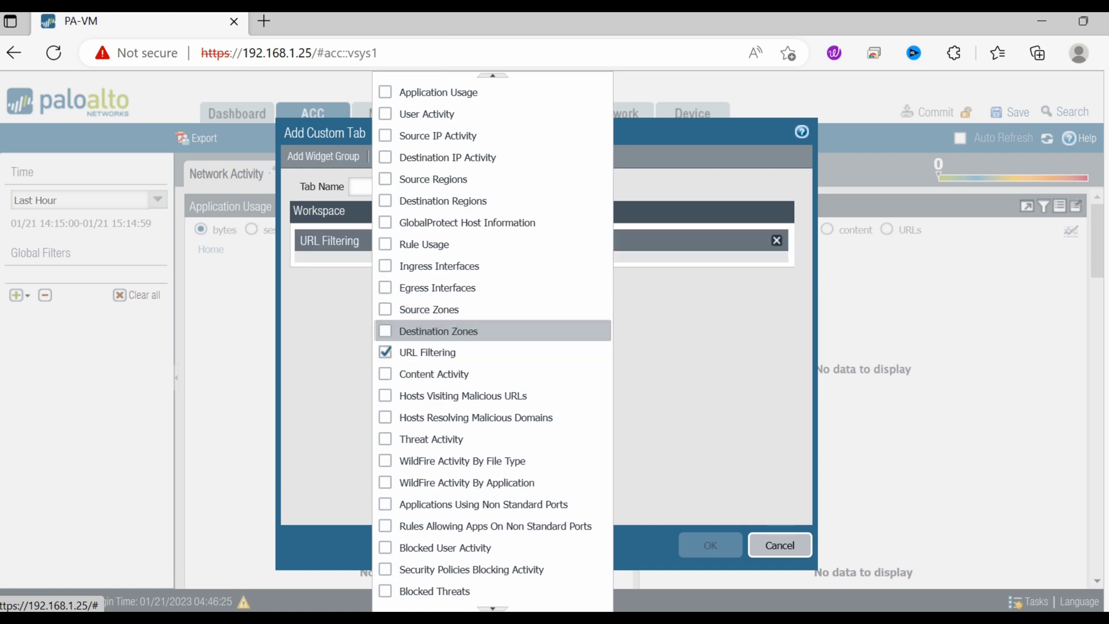
pyautogui.click(429, 309)
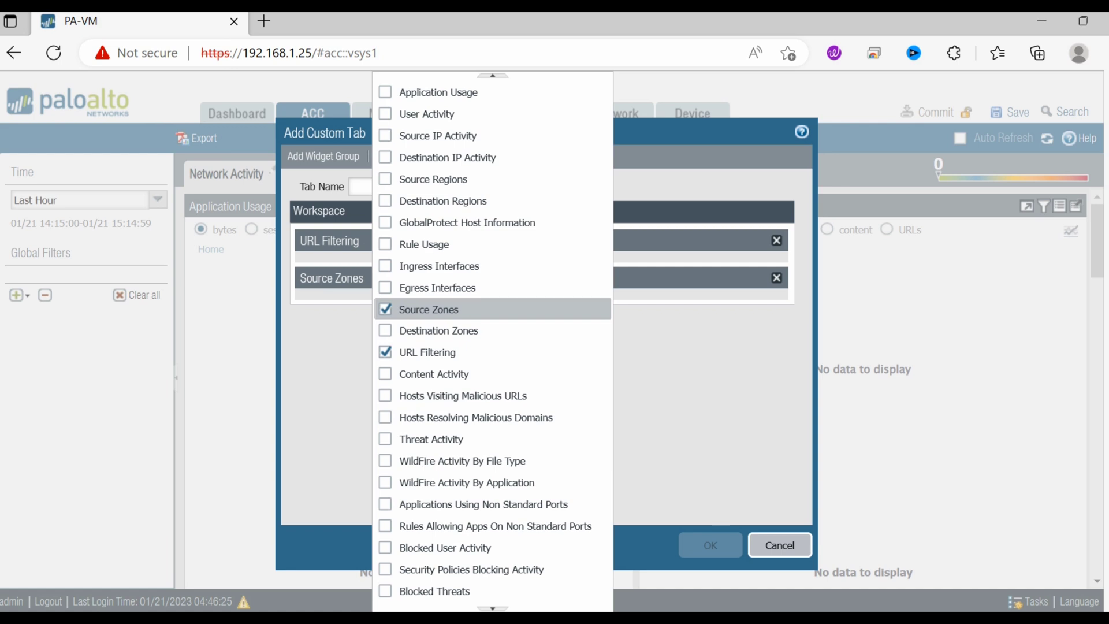
pyautogui.press('Escape')
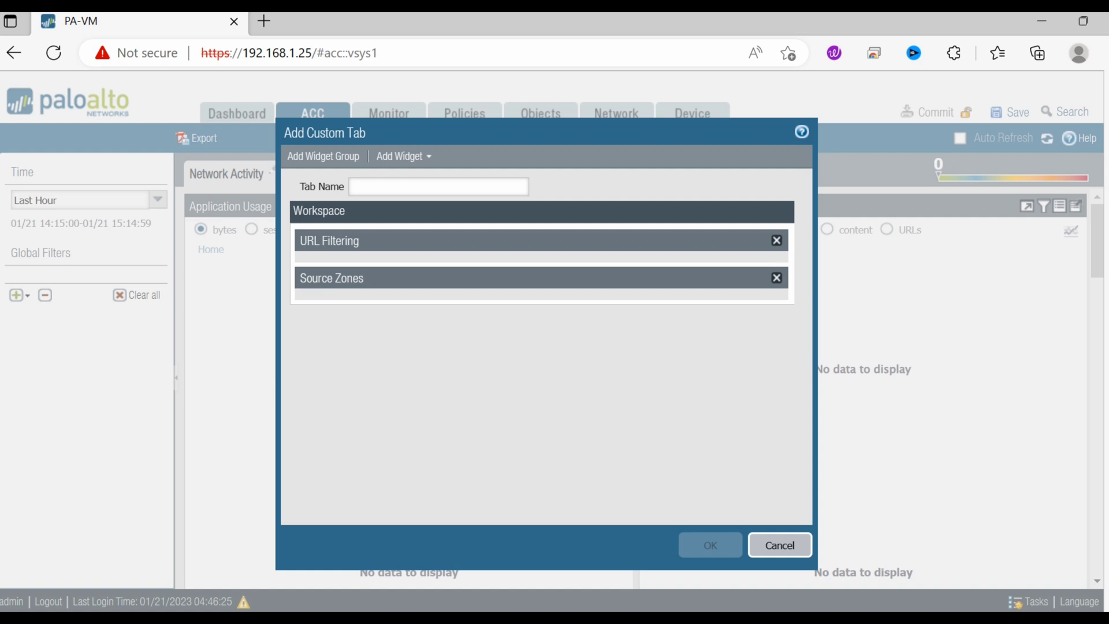
pyautogui.press('Escape')
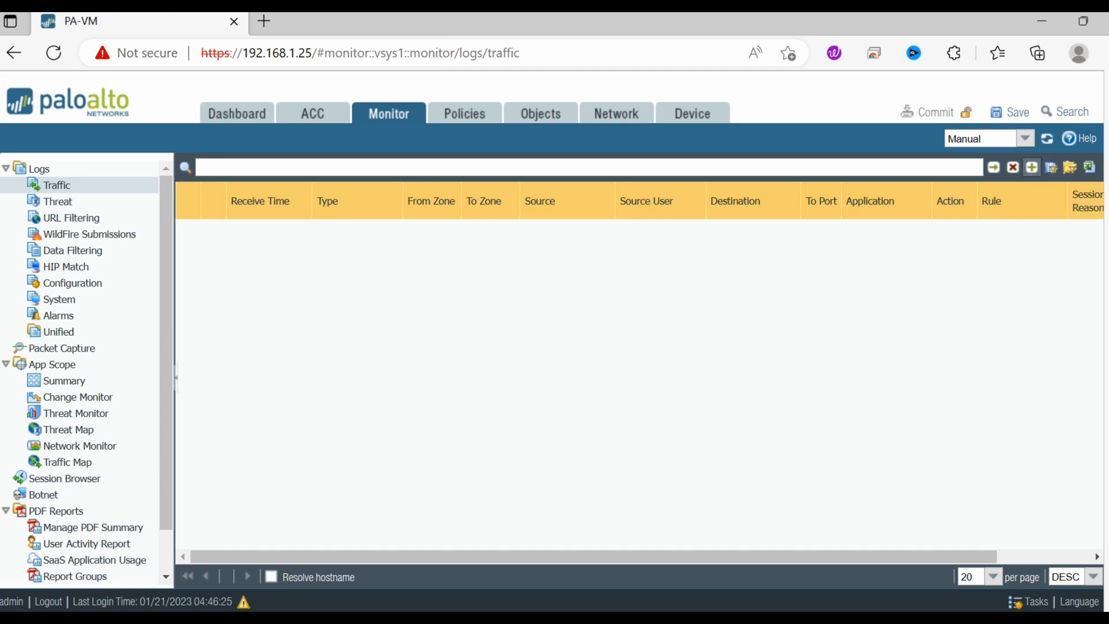
# Step: View the log filter options for the Traffic log and close them without adding a filter
pyautogui.click(1032, 167)
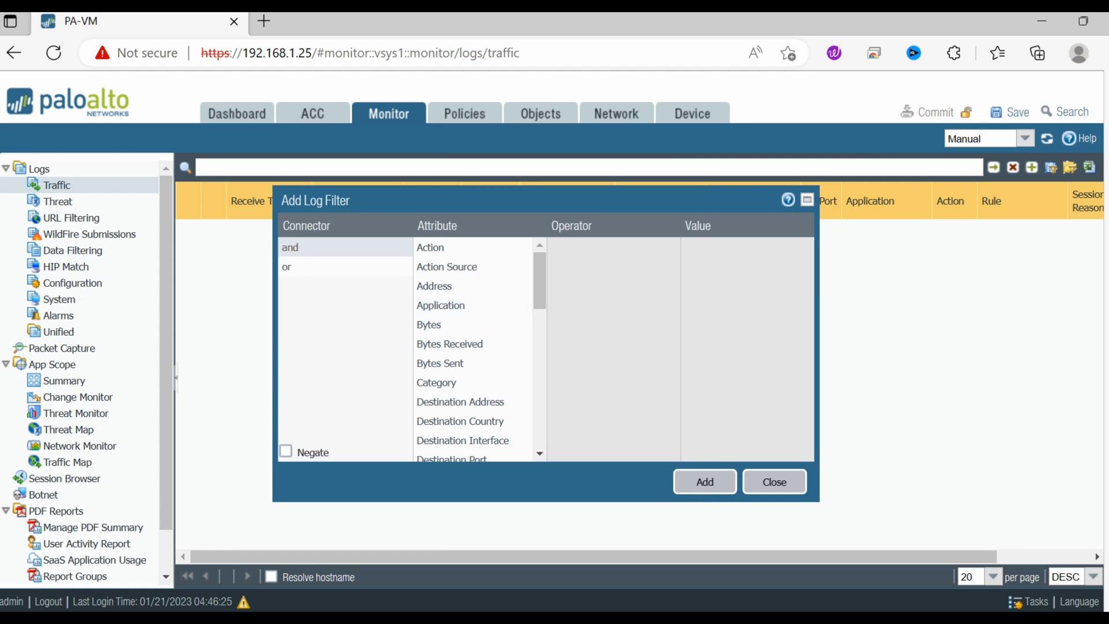
pyautogui.press('Escape')
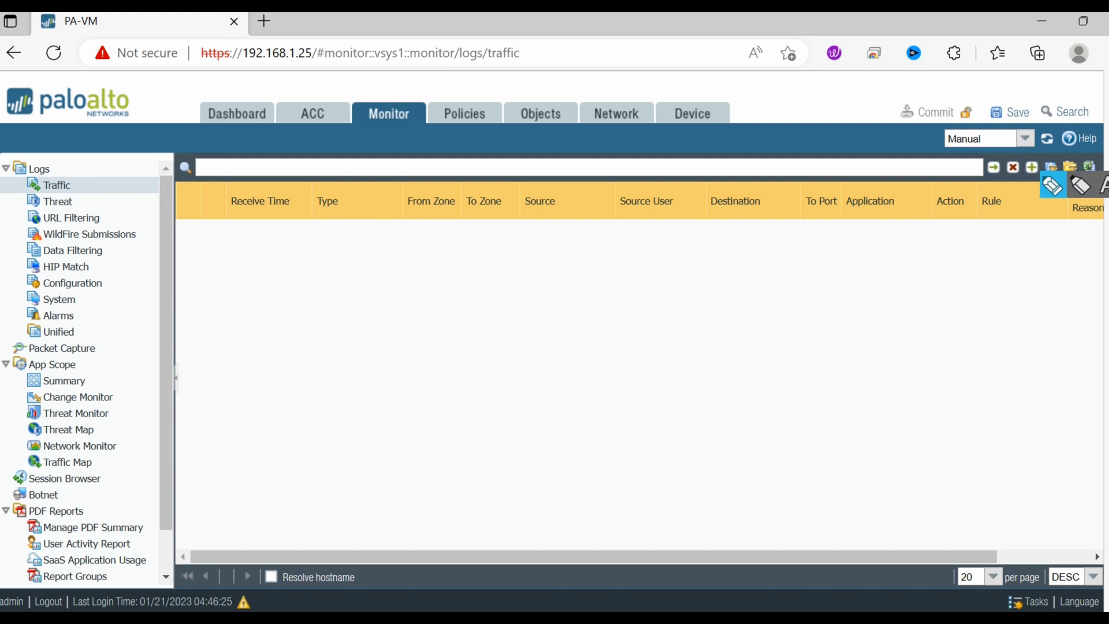
pyautogui.click(1052, 185)
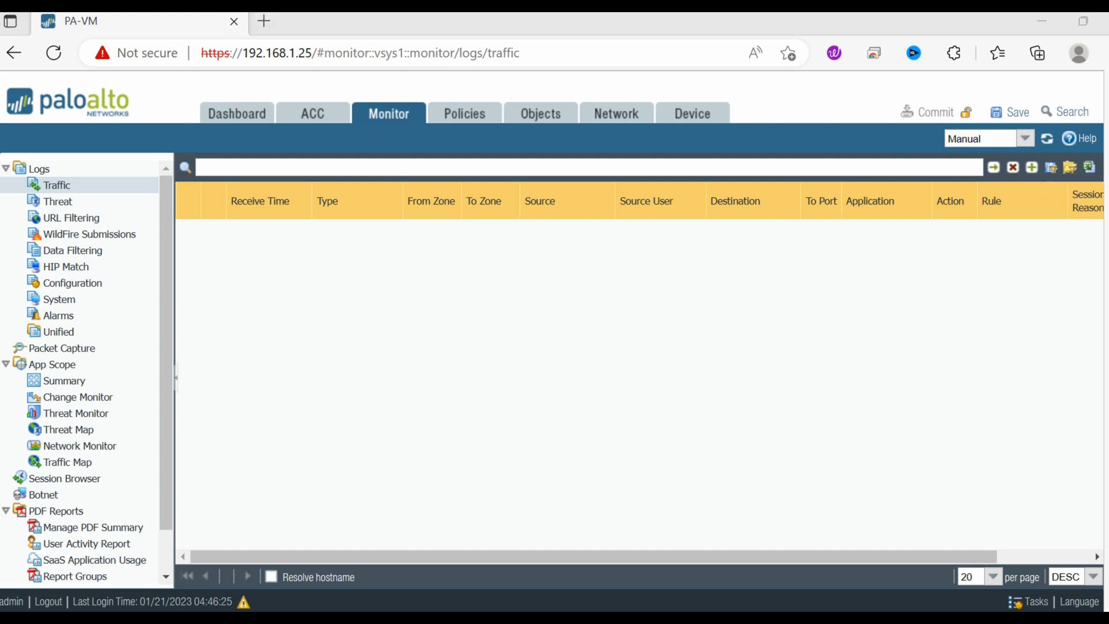
pyautogui.moveTo(360, 297)
pyautogui.mouseDown()
pyautogui.moveTo(398, 292)
pyautogui.moveTo(419, 315)
pyautogui.moveTo(439, 280)
pyautogui.moveTo(482, 260)
pyautogui.mouseUp()
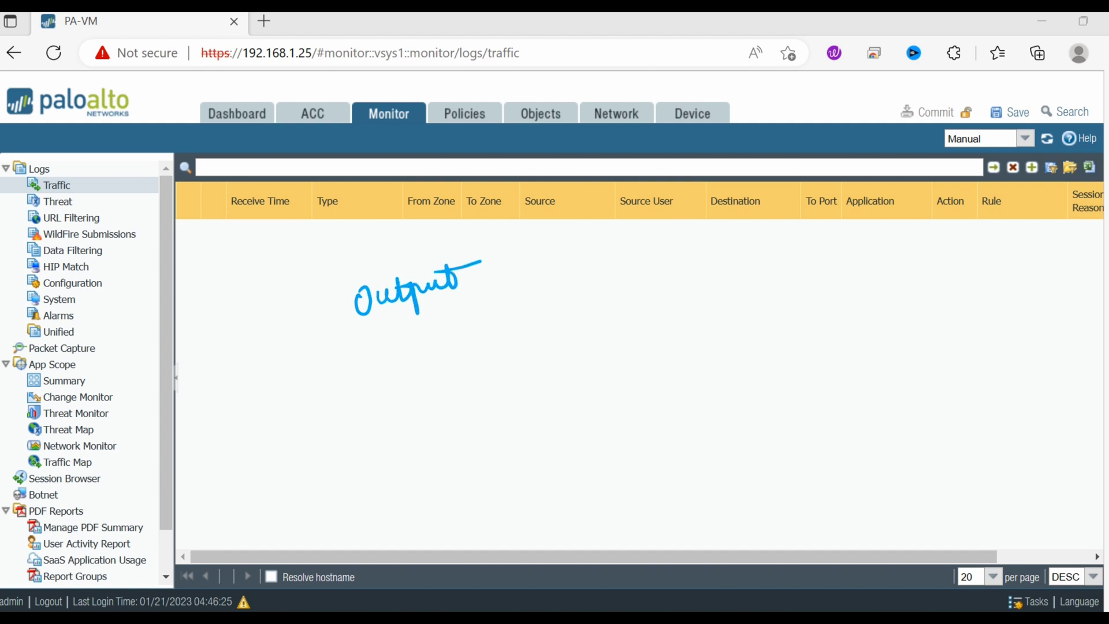
pyautogui.moveTo(290, 334); pyautogui.dragTo(547, 297)
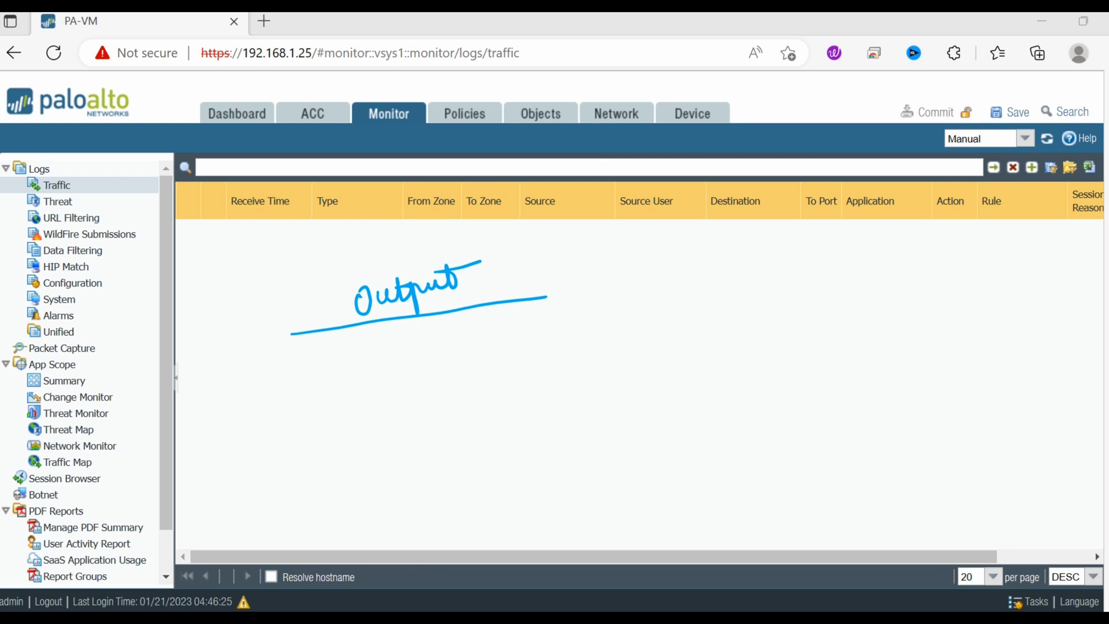
pyautogui.moveTo(88, 186); pyautogui.dragTo(145, 168)
pyautogui.moveTo(91, 204)
pyautogui.mouseDown()
pyautogui.moveTo(128, 191)
pyautogui.moveTo(152, 206)
pyautogui.mouseUp()
pyautogui.moveTo(136, 161)
pyautogui.mouseDown()
pyautogui.moveTo(152, 384)
pyautogui.moveTo(144, 512)
pyautogui.mouseUp()
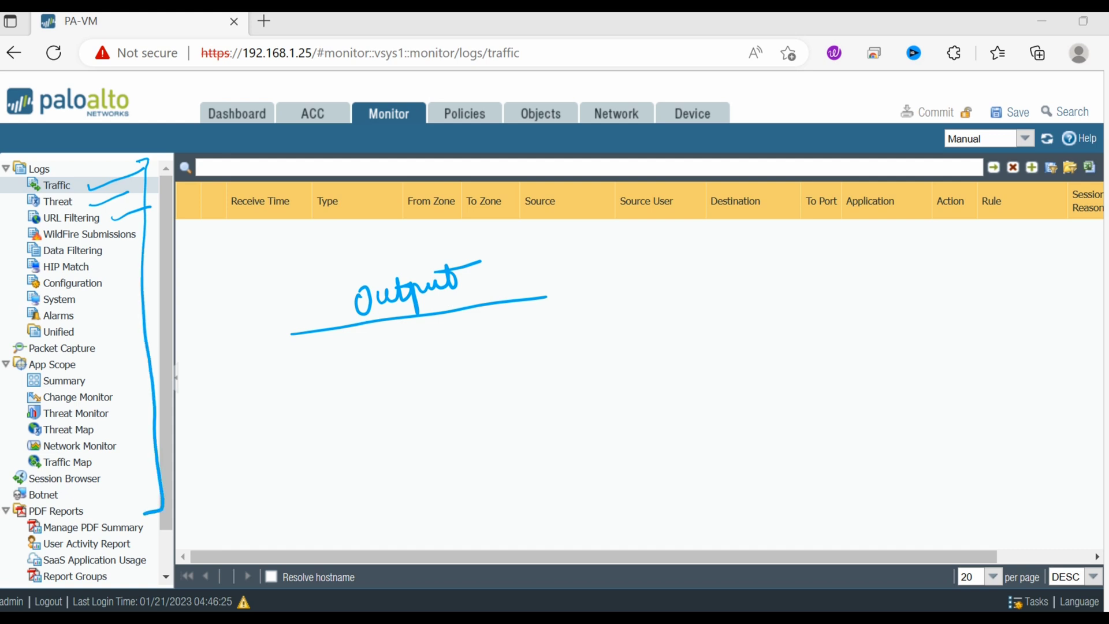
pyautogui.press('Escape')
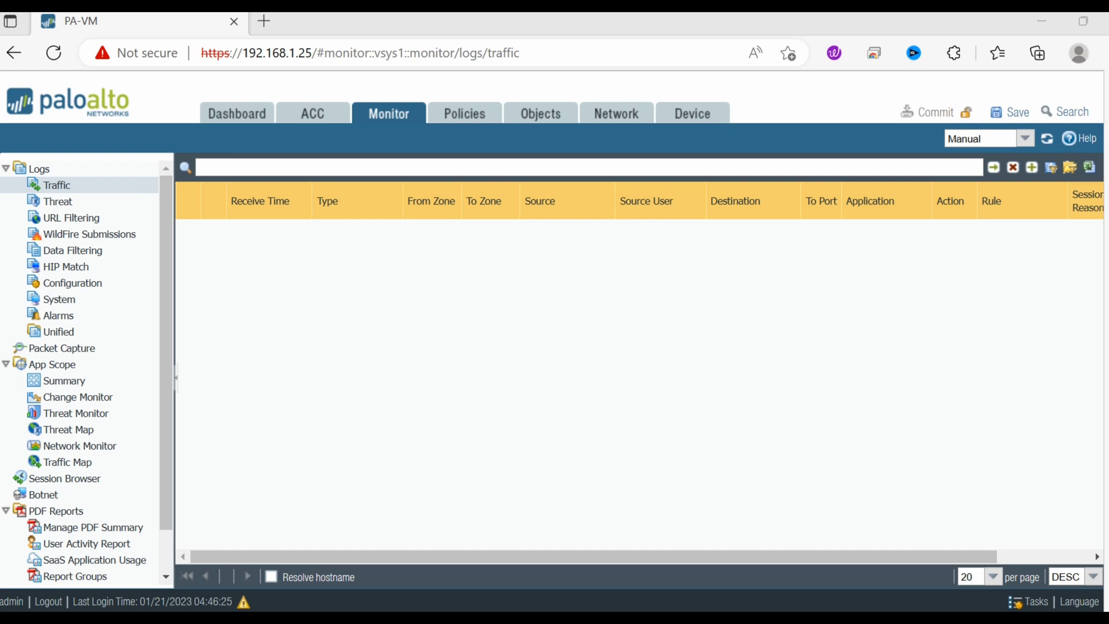
pyautogui.hotkey('ctrl', 'alt', 'd')
pyautogui.moveTo(164, 328); pyautogui.dragTo(101, 351)
# Step: View the Packet Capture settings in the Monitor section and open the Security rulebase in the Policies section
pyautogui.click(62, 348)
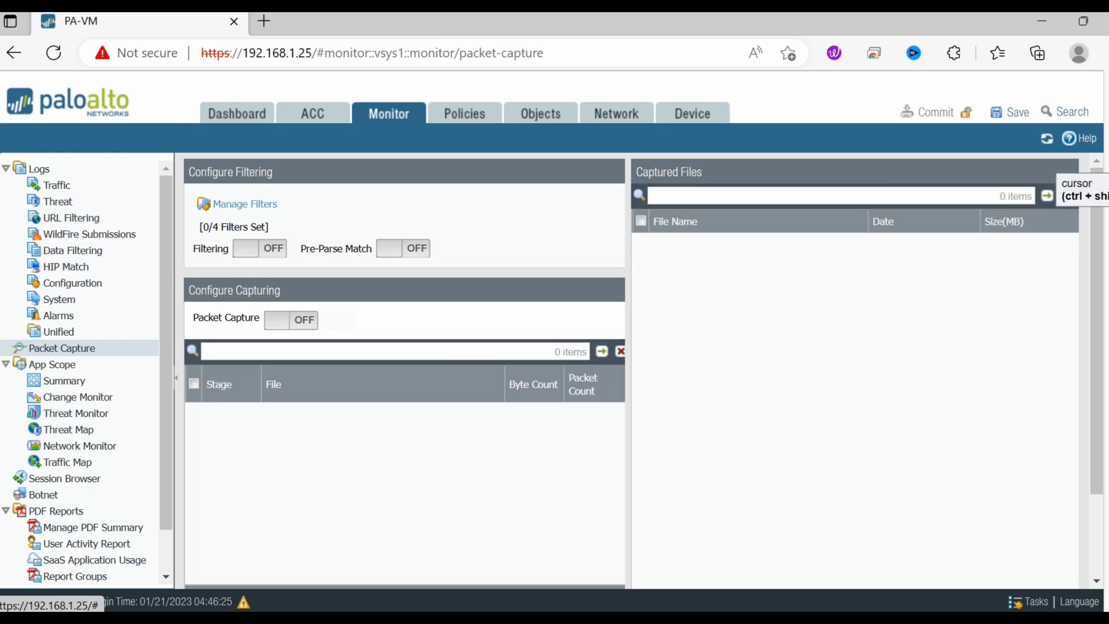
pyautogui.scroll(-2, 79, 373)
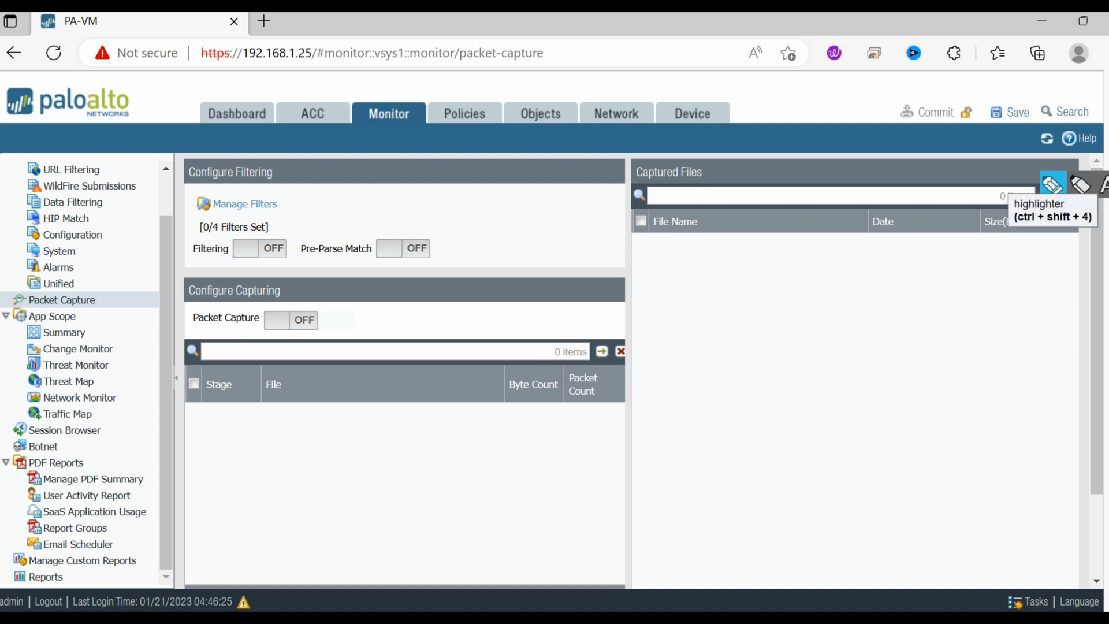
pyautogui.click(1079, 186)
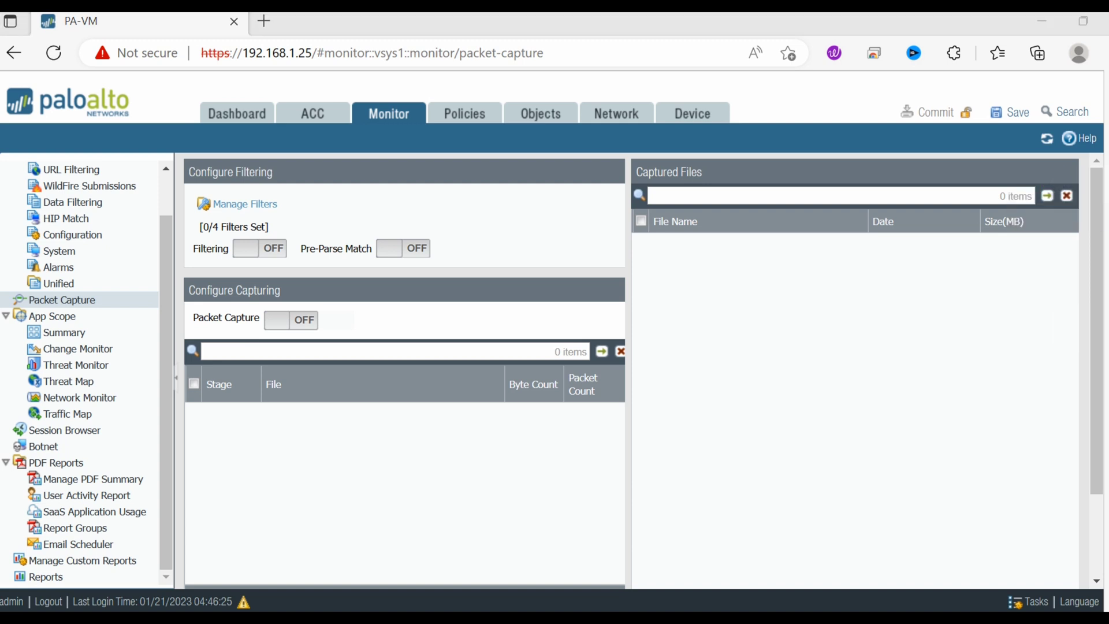
pyautogui.click(465, 113)
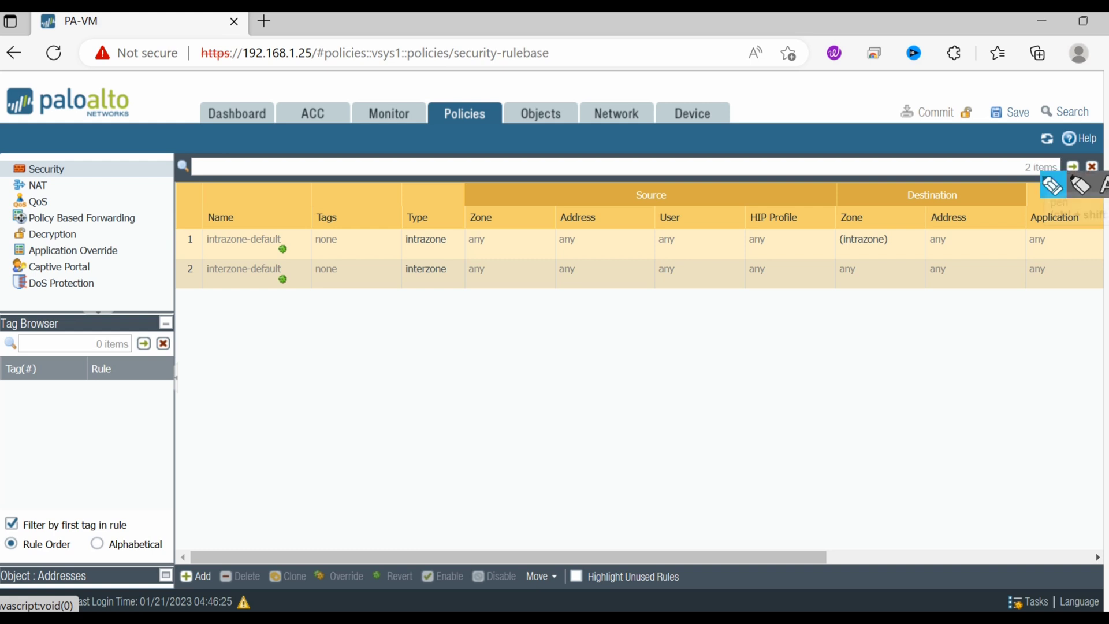
pyautogui.click(1052, 185)
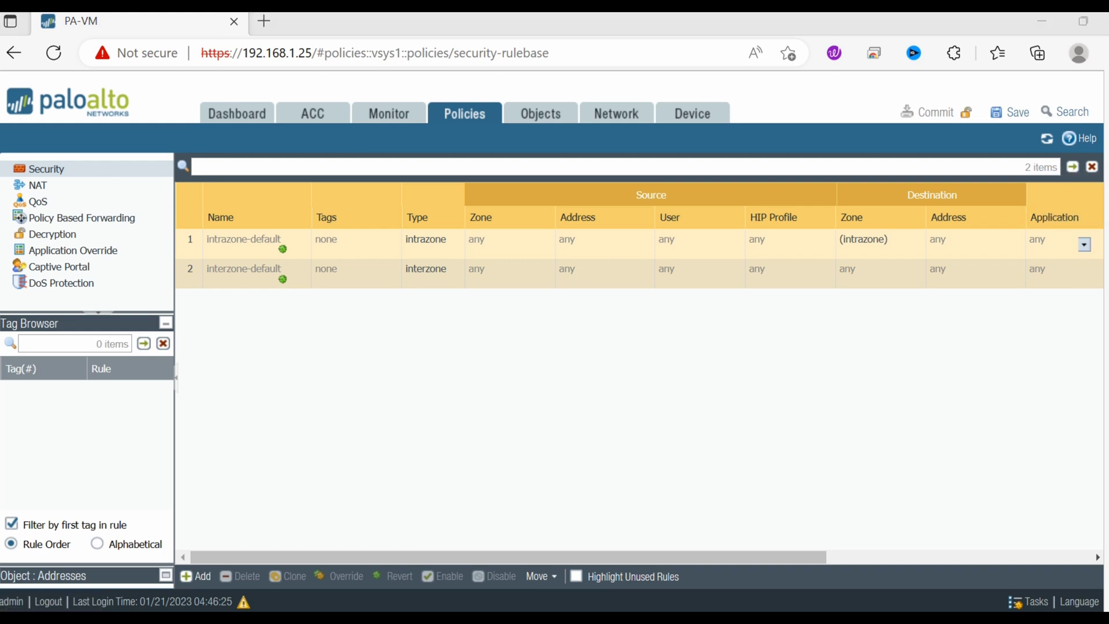
pyautogui.moveTo(99, 171)
pyautogui.mouseDown()
pyautogui.moveTo(166, 156)
pyautogui.moveTo(92, 173)
pyautogui.mouseUp()
pyautogui.moveTo(207, 339)
pyautogui.mouseDown()
pyautogui.moveTo(519, 315)
pyautogui.moveTo(937, 312)
pyautogui.moveTo(1042, 290)
pyautogui.moveTo(1053, 298)
pyautogui.mouseUp()
pyautogui.moveTo(206, 339); pyautogui.dragTo(203, 311)
pyautogui.moveTo(194, 324); pyautogui.dragTo(224, 309)
pyautogui.moveTo(223, 518); pyautogui.dragTo(209, 560)
pyautogui.moveTo(209, 560); pyautogui.dragTo(227, 551)
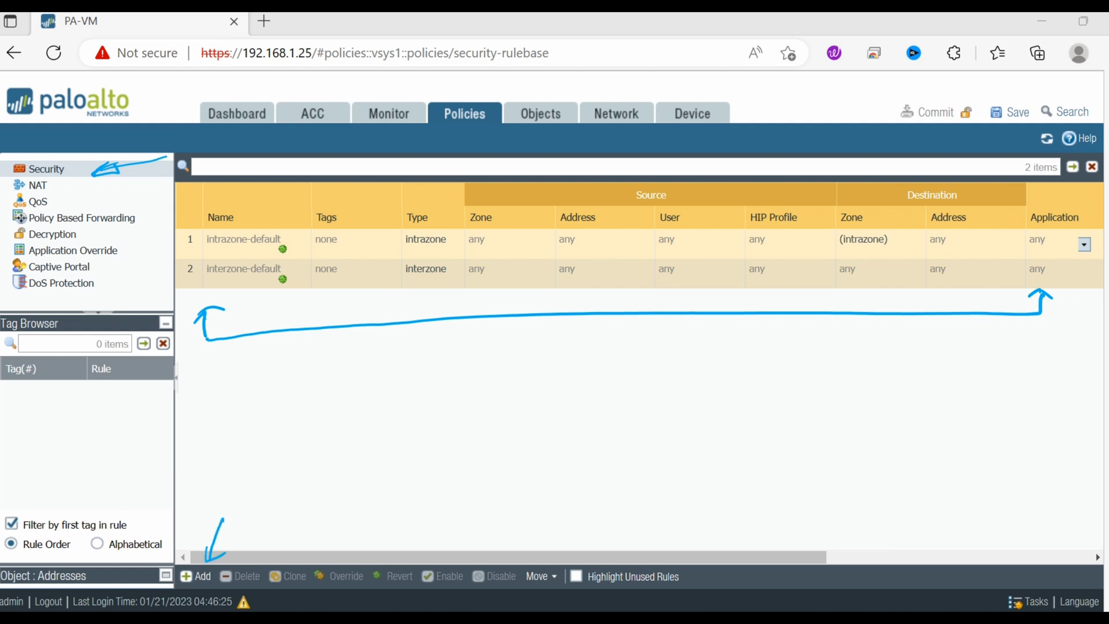
pyautogui.press('Escape')
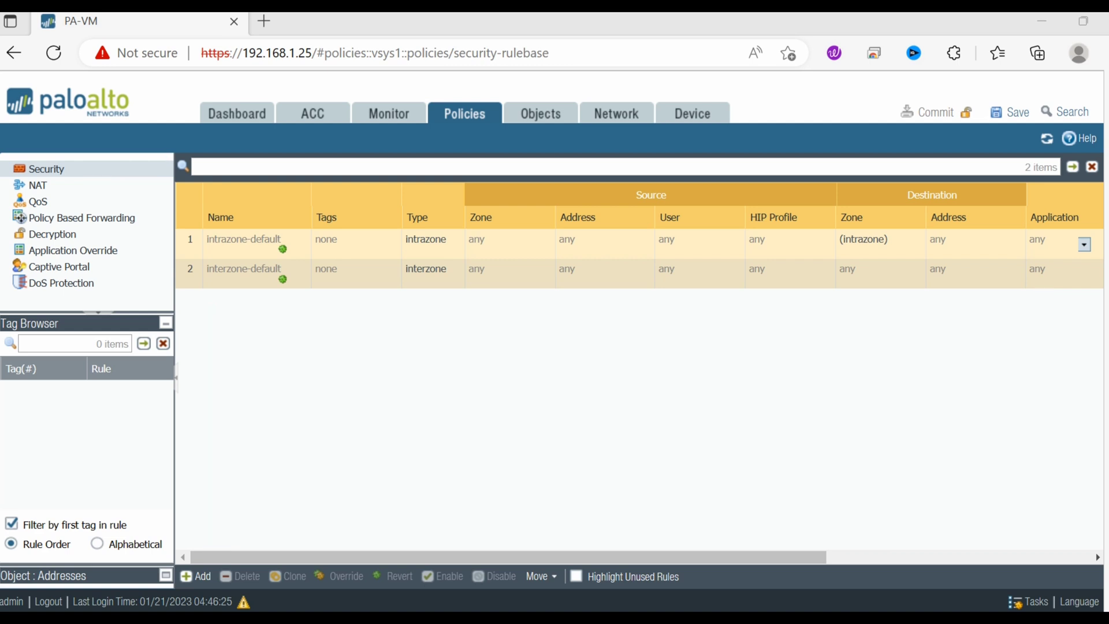
# Step: Start a new security policy rule to view its General, Source and User settings, and cancel it without saving
pyautogui.click(195, 576)
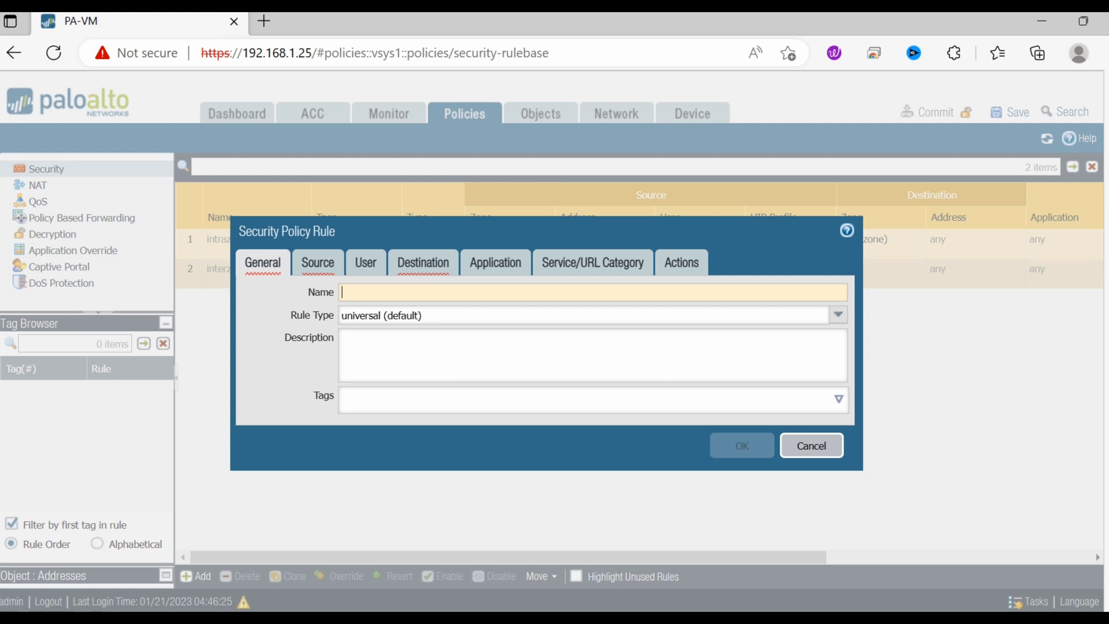
pyautogui.click(318, 263)
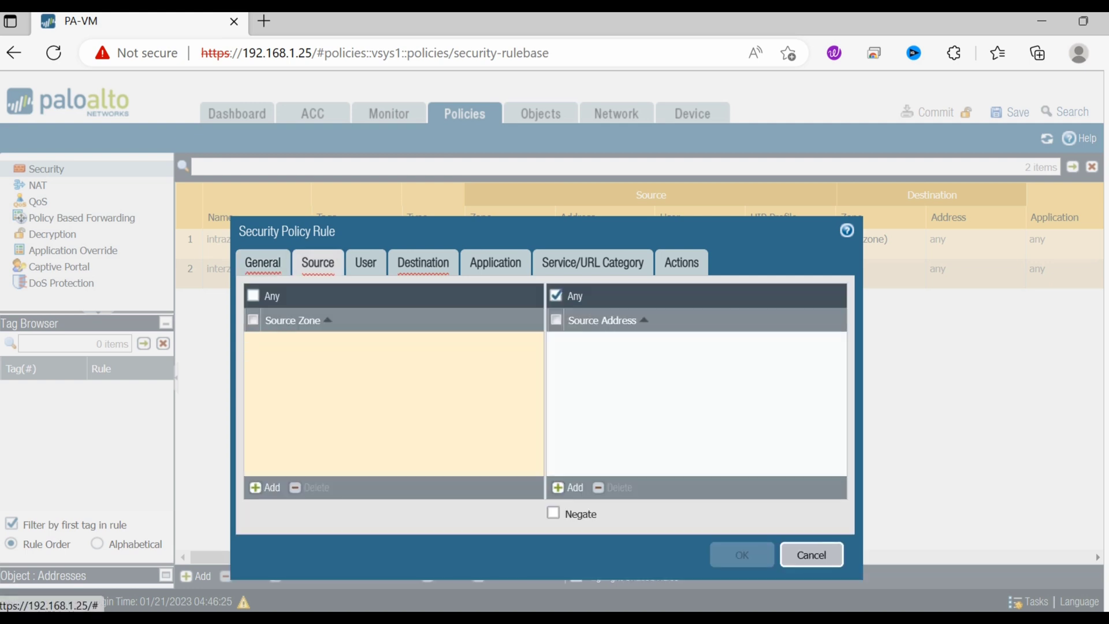
pyautogui.click(365, 262)
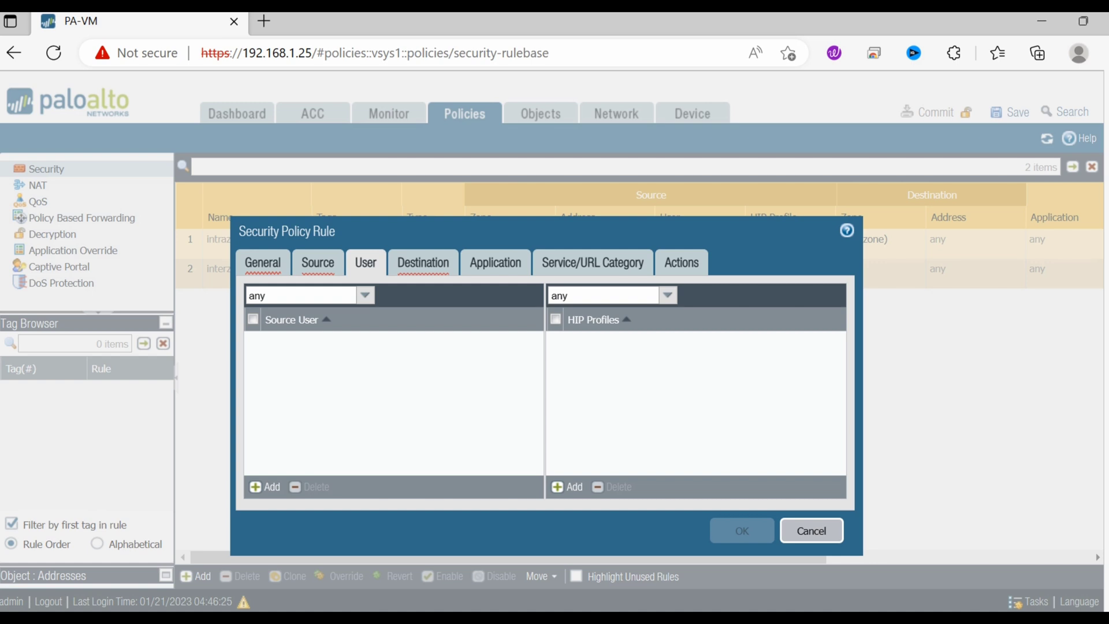
pyautogui.click(811, 531)
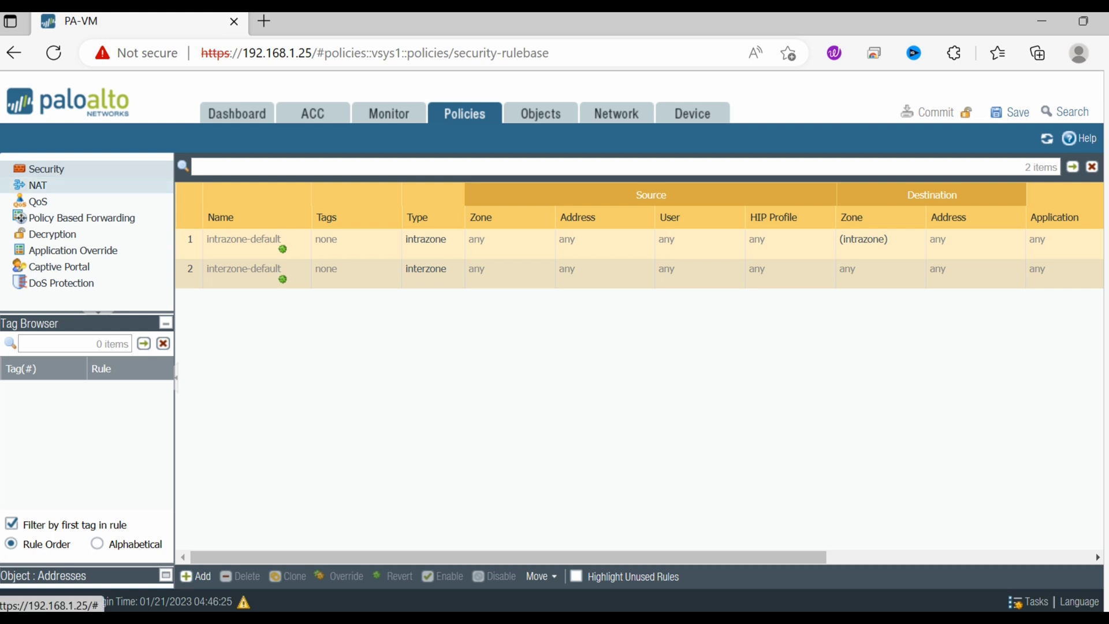
# Step: Open the NAT policies, view the General settings of a new NAT rule, and cancel it without saving
pyautogui.click(38, 185)
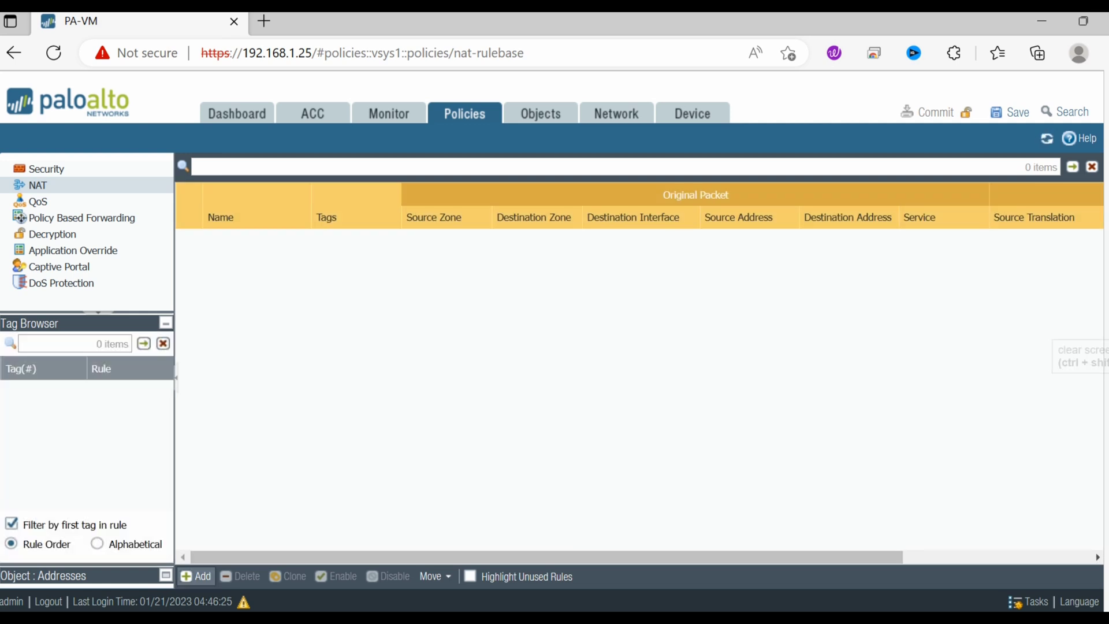
pyautogui.click(196, 576)
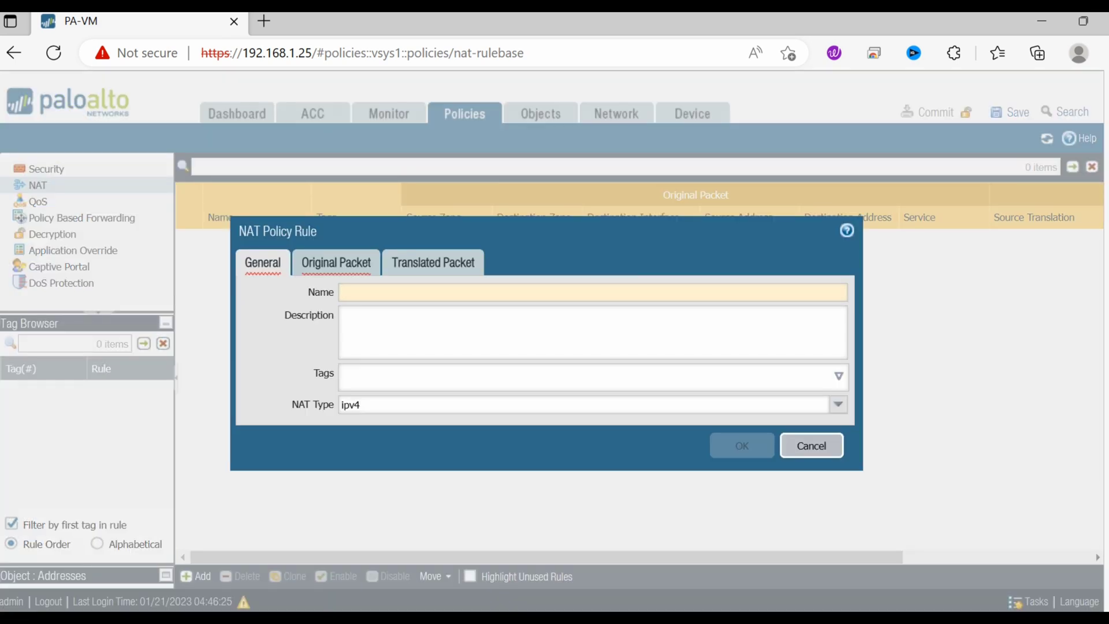
pyautogui.press('Escape')
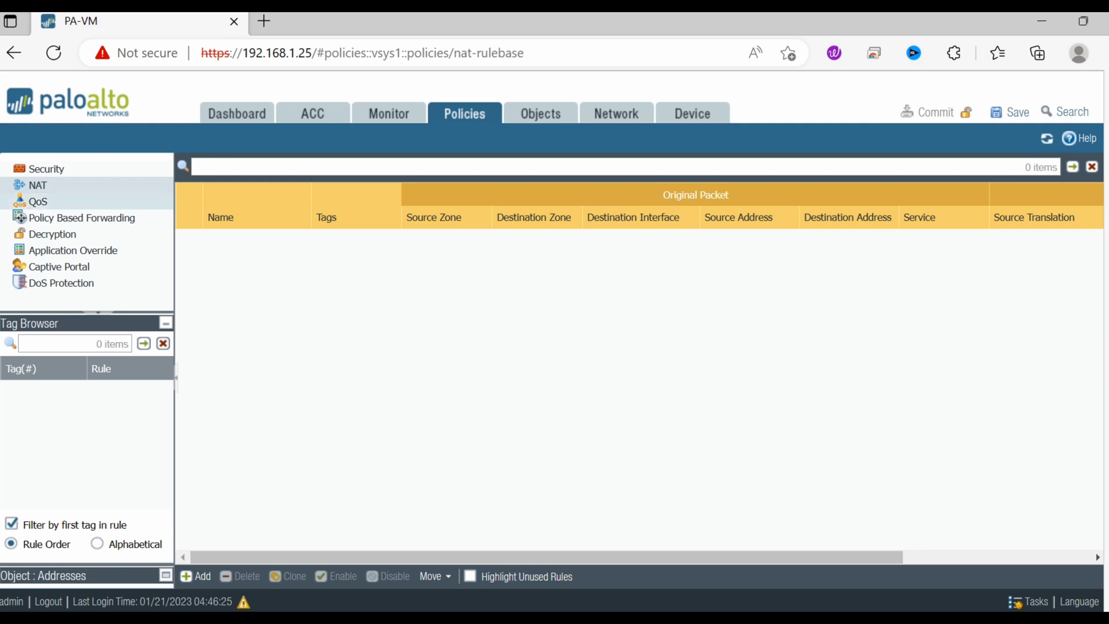
# Step: View the QoS, Policy Based Forwarding, Decryption, Application Override, Captive Portal and DoS Protection policy pages in turn
pyautogui.click(38, 202)
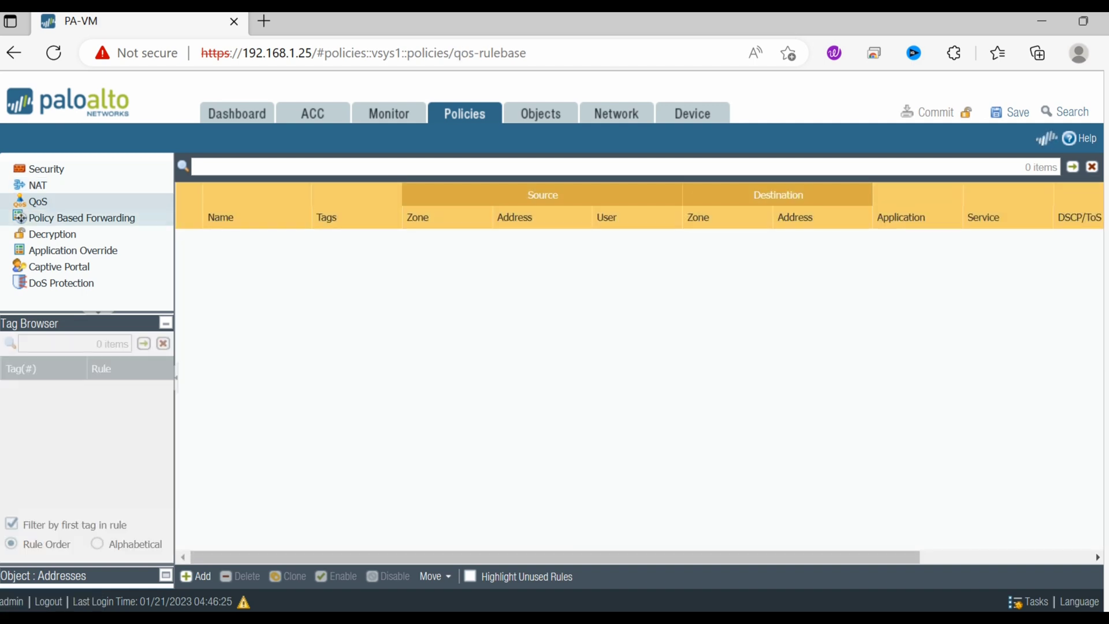
pyautogui.click(20, 218)
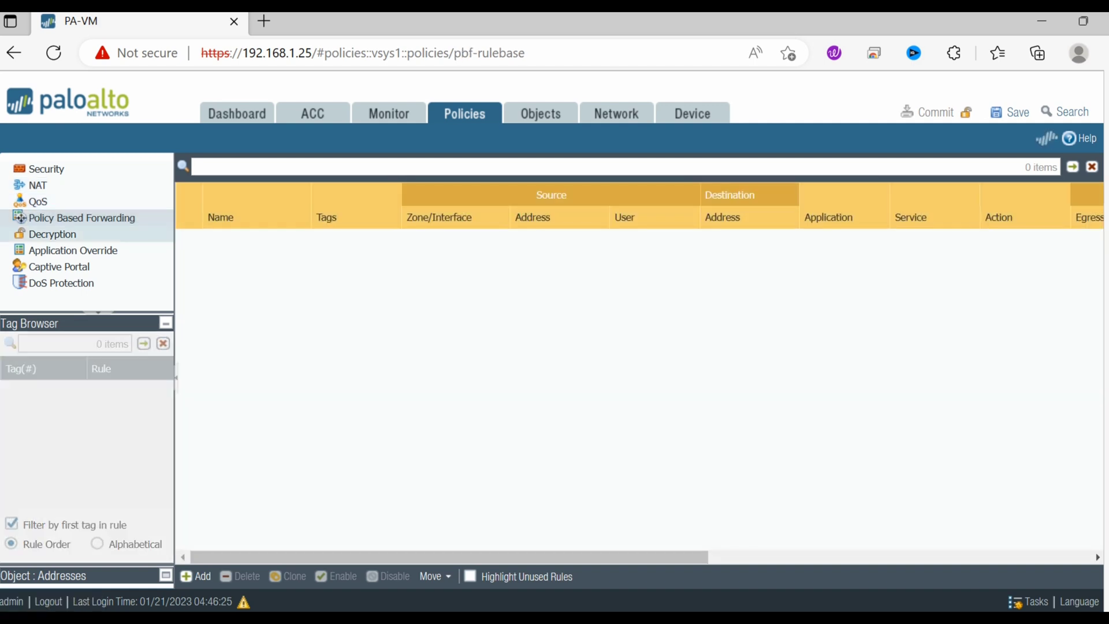
pyautogui.click(20, 234)
pyautogui.click(73, 250)
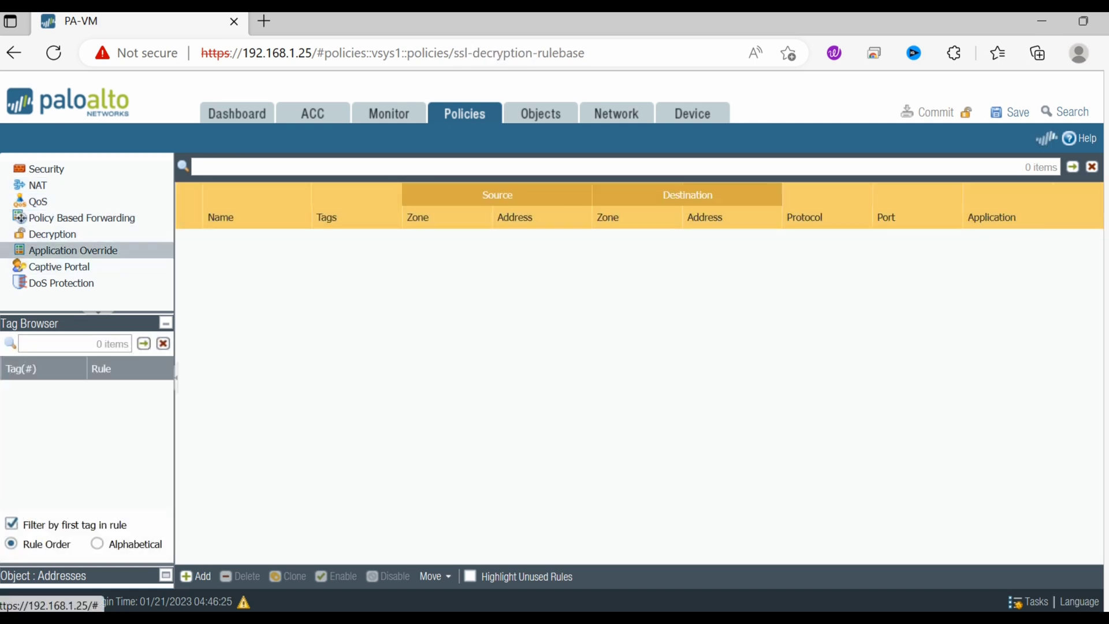
pyautogui.click(59, 266)
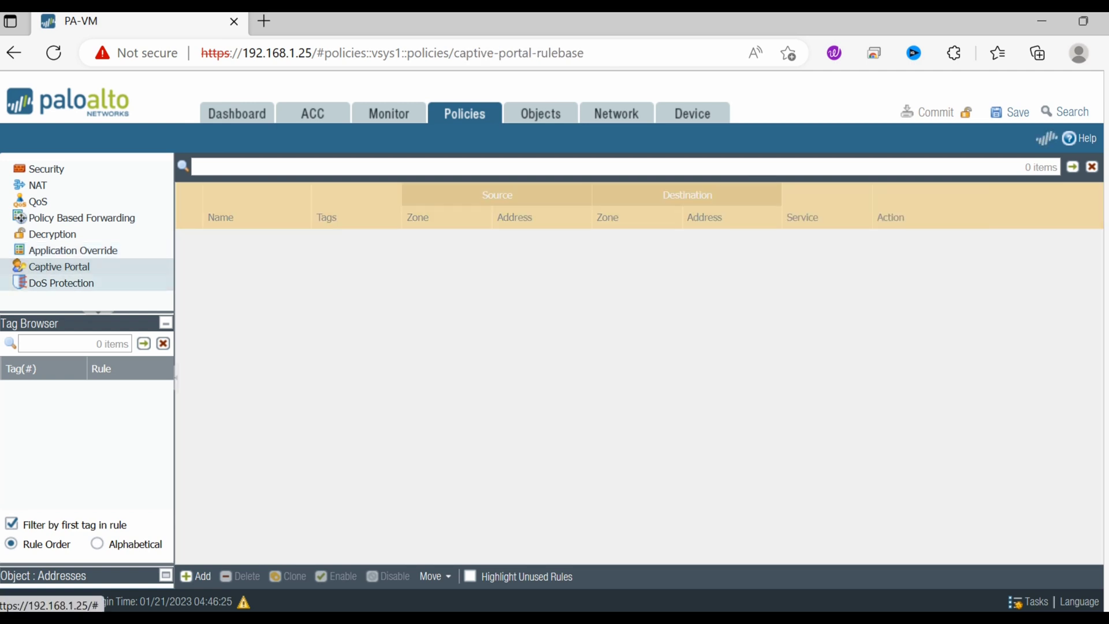
pyautogui.click(61, 283)
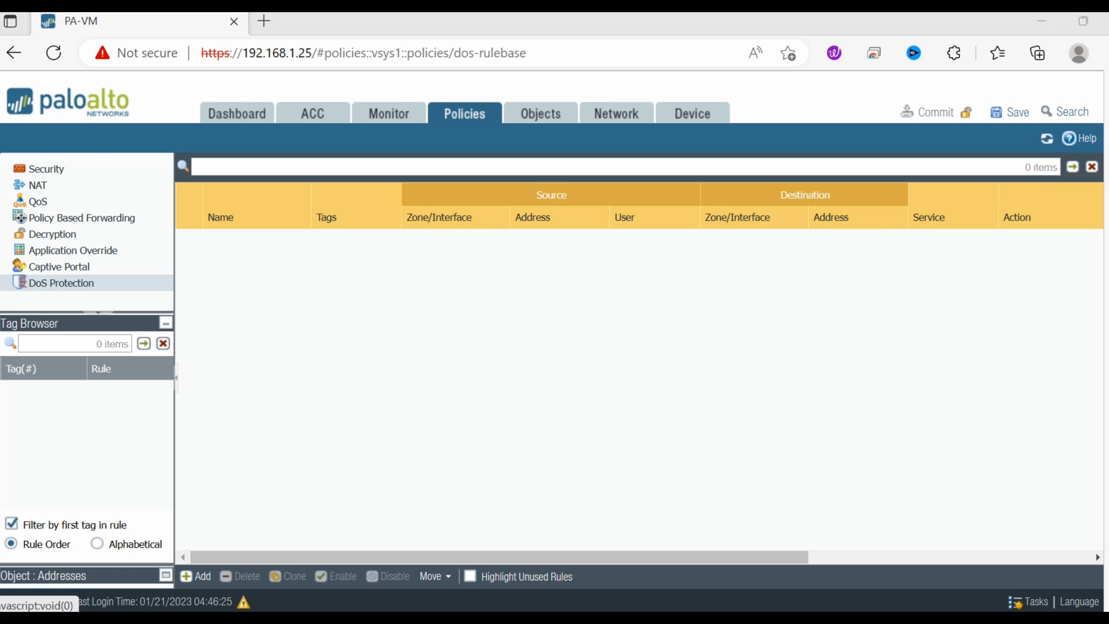
# Step: Open the Objects section to view the Addresses list and the available object categories and security profiles
pyautogui.click(541, 113)
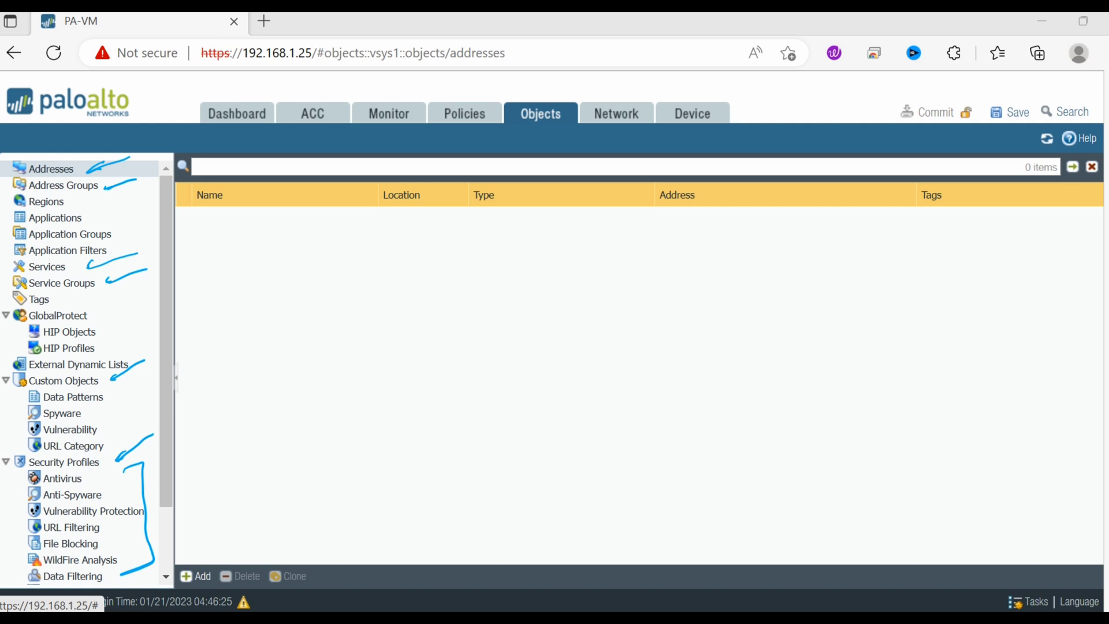
pyautogui.moveTo(138, 152)
pyautogui.mouseDown()
pyautogui.moveTo(151, 304)
pyautogui.moveTo(136, 320)
pyautogui.mouseUp()
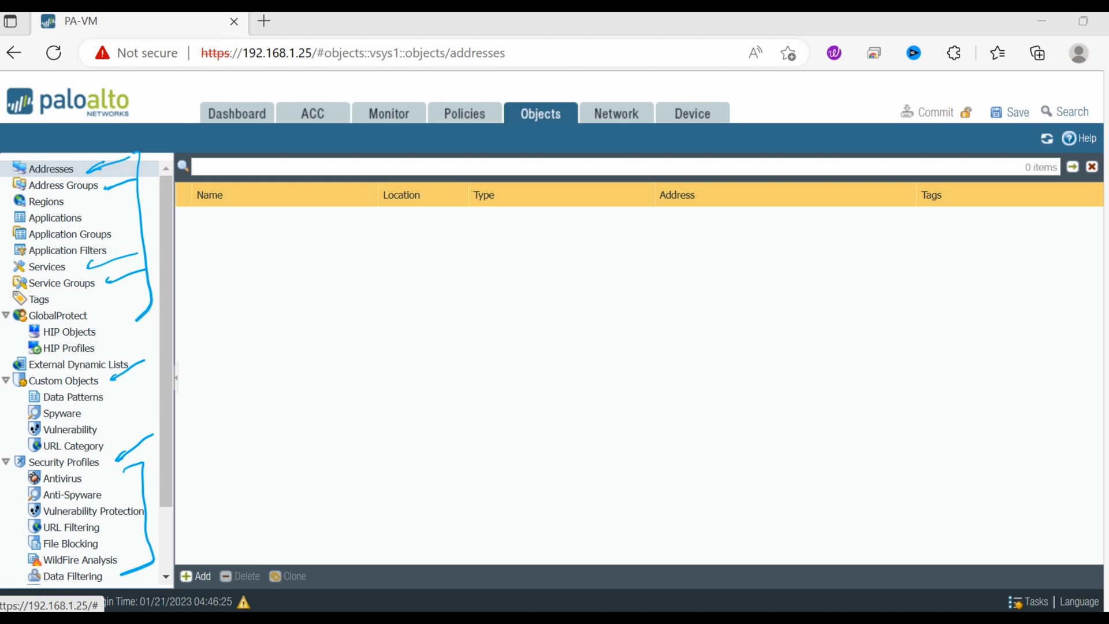
pyautogui.press('Escape')
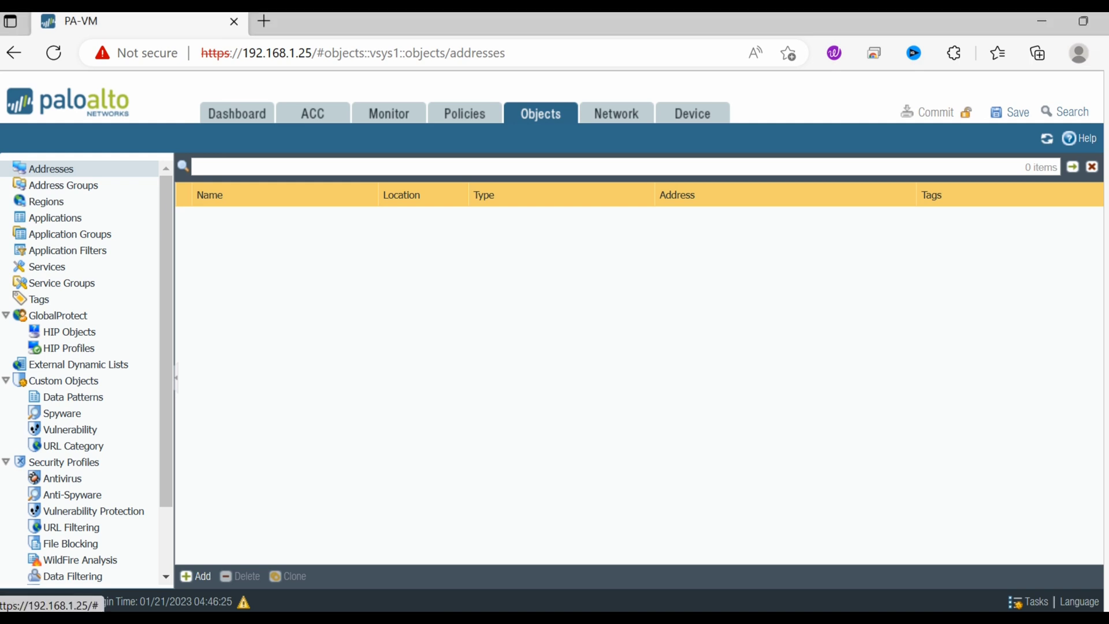
# Step: View the Ethernet interfaces in the Network section and open the Zones list
pyautogui.click(616, 113)
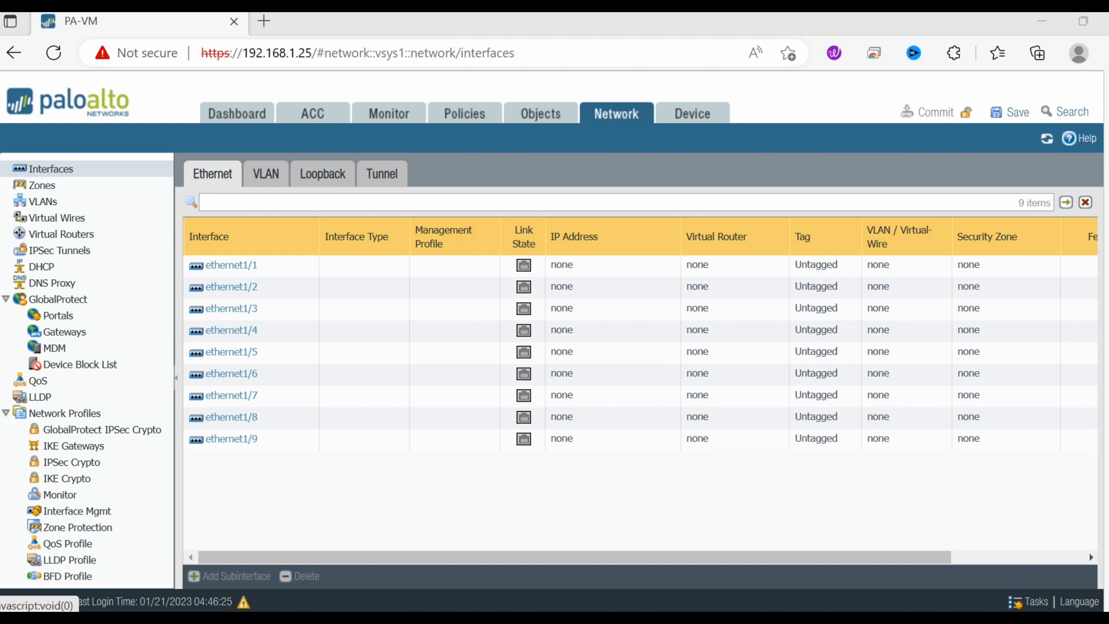
pyautogui.moveTo(147, 152)
pyautogui.mouseDown()
pyautogui.moveTo(98, 172)
pyautogui.moveTo(113, 172)
pyautogui.mouseUp()
pyautogui.moveTo(480, 286)
pyautogui.mouseDown()
pyautogui.moveTo(512, 273)
pyautogui.moveTo(501, 269)
pyautogui.mouseUp()
pyautogui.click(41, 185)
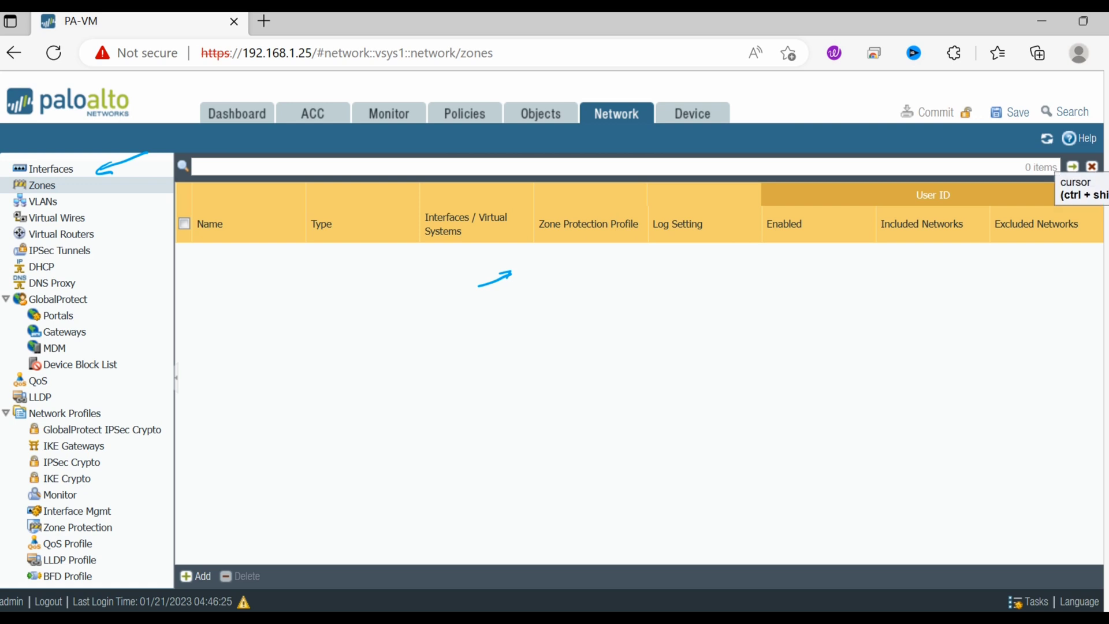
pyautogui.hotkey('ctrl', 'shift', '7')
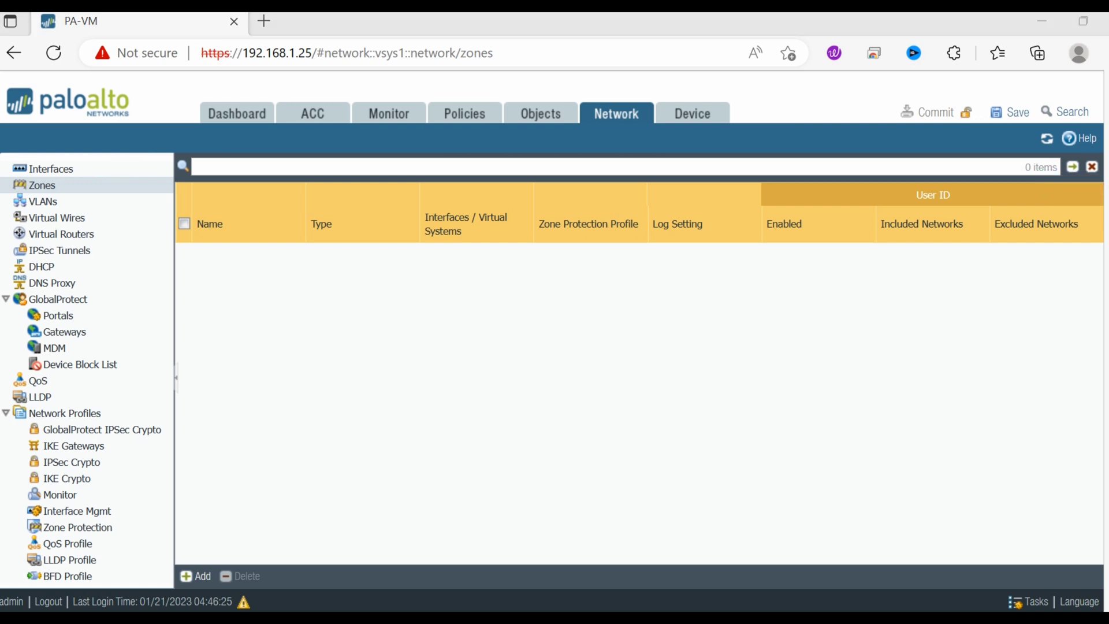
pyautogui.moveTo(67, 200); pyautogui.dragTo(115, 180)
pyautogui.moveTo(92, 216)
pyautogui.mouseDown()
pyautogui.moveTo(141, 197)
pyautogui.moveTo(141, 233)
pyautogui.mouseUp()
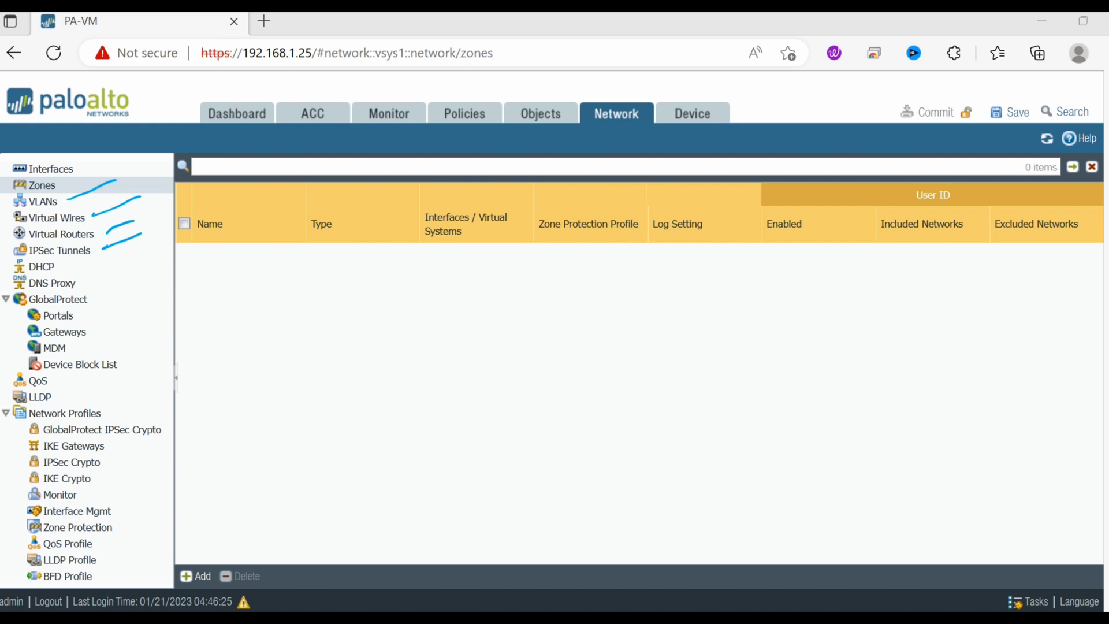
pyautogui.moveTo(118, 153)
pyautogui.mouseDown()
pyautogui.moveTo(135, 163)
pyautogui.moveTo(170, 526)
pyautogui.moveTo(133, 550)
pyautogui.mouseUp()
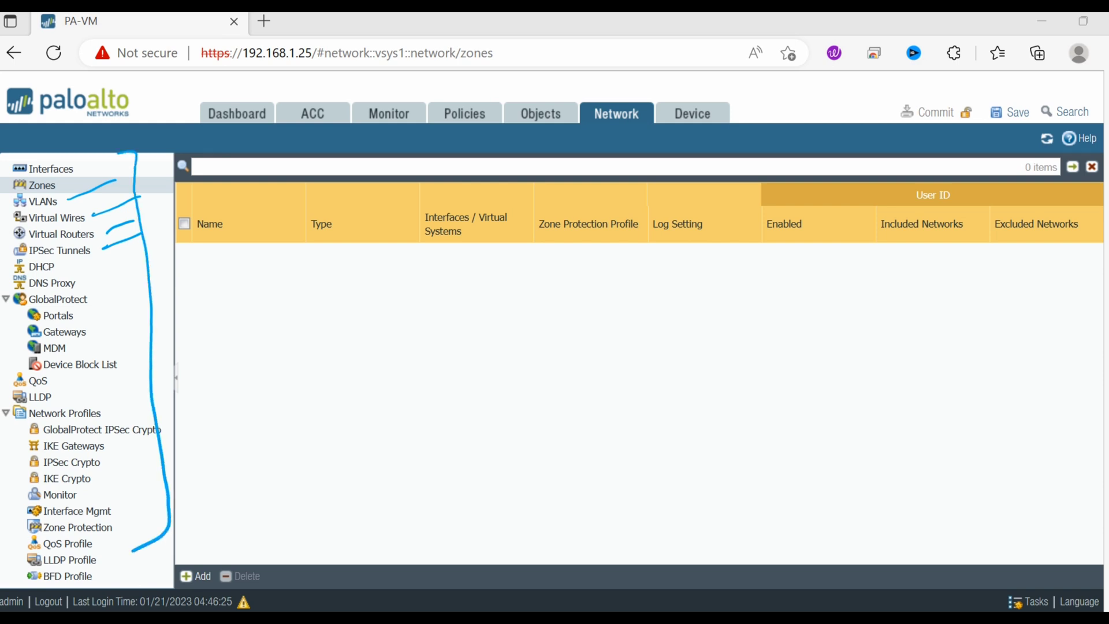
pyautogui.moveTo(633, 99)
pyautogui.mouseDown()
pyautogui.moveTo(622, 91)
pyautogui.moveTo(644, 128)
pyautogui.moveTo(635, 95)
pyautogui.mouseUp()
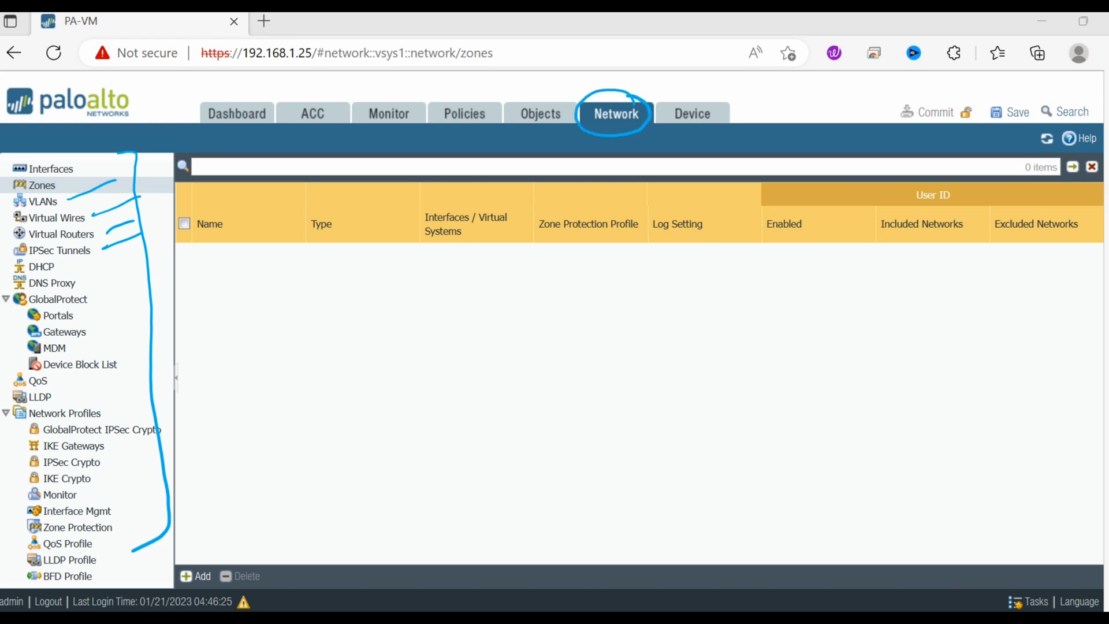
pyautogui.press('e')
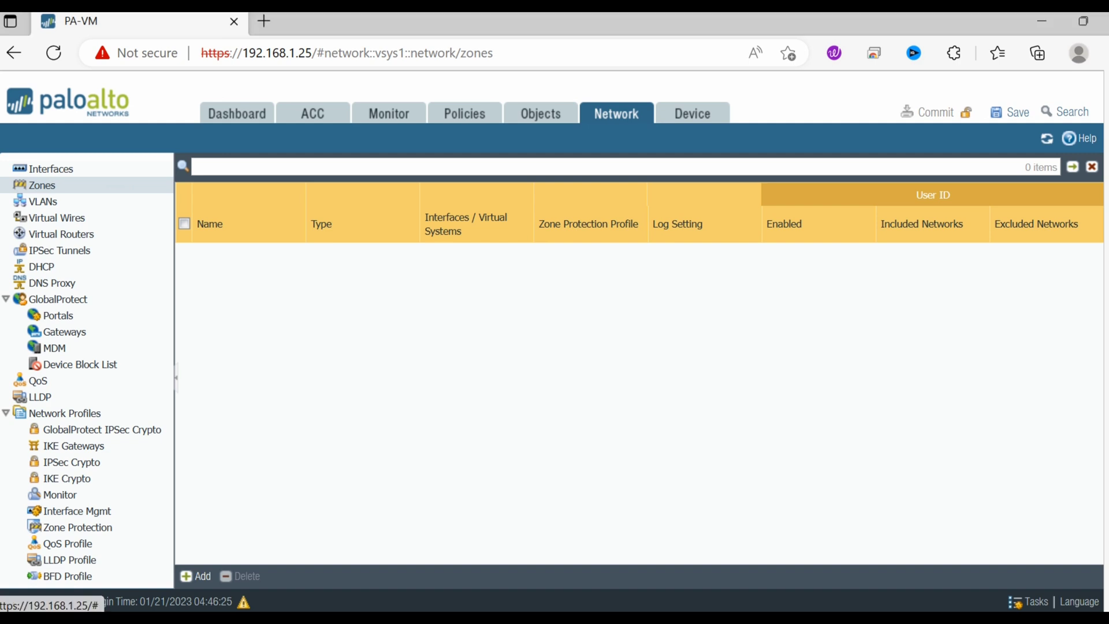
# Step: Open the Device section to view the Management settings on its Setup page
pyautogui.click(692, 114)
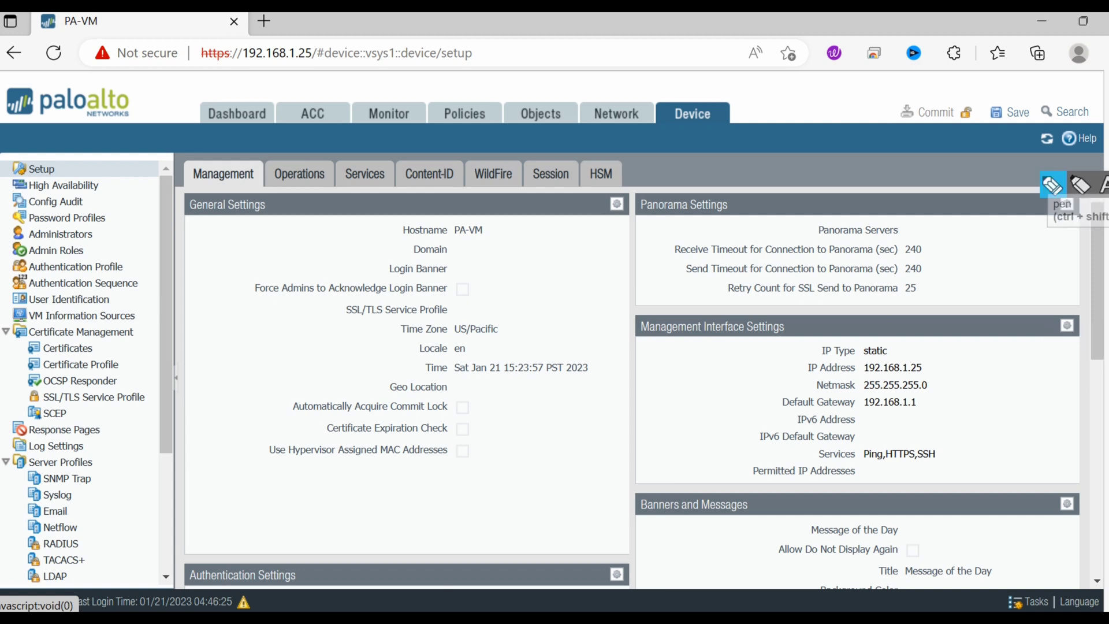
pyautogui.click(1053, 184)
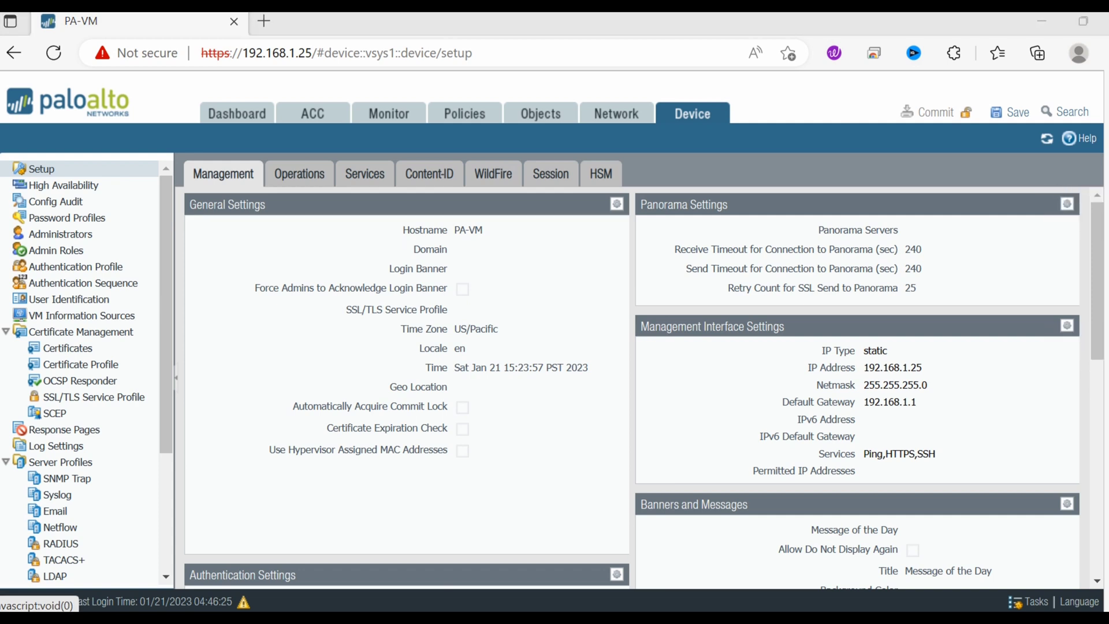
# Step: View the Management Interface Settings for editing, close them without changes, and review the remaining Management settings on the Setup page
pyautogui.moveTo(198, 194); pyautogui.dragTo(507, 184)
pyautogui.click(1067, 326)
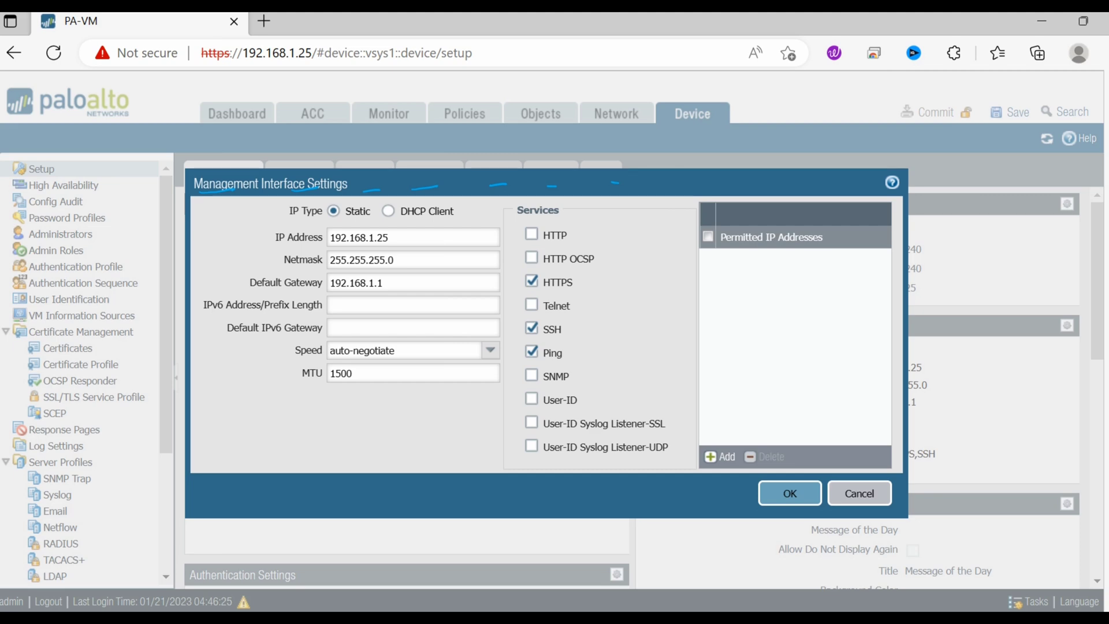
pyautogui.press('Escape')
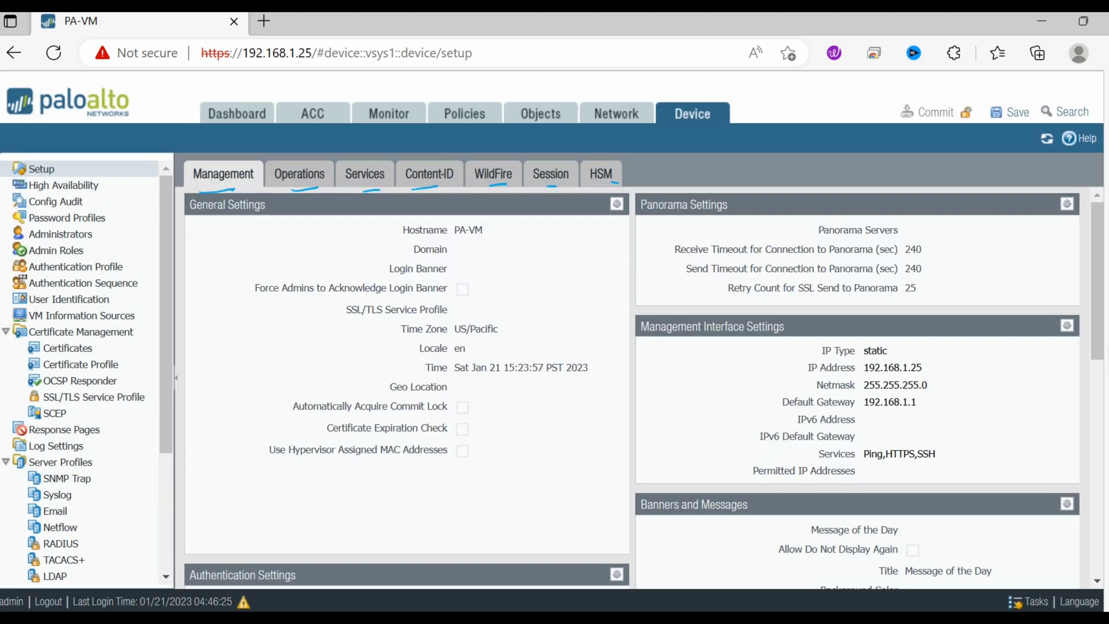
pyautogui.scroll(-5, 643, 387)
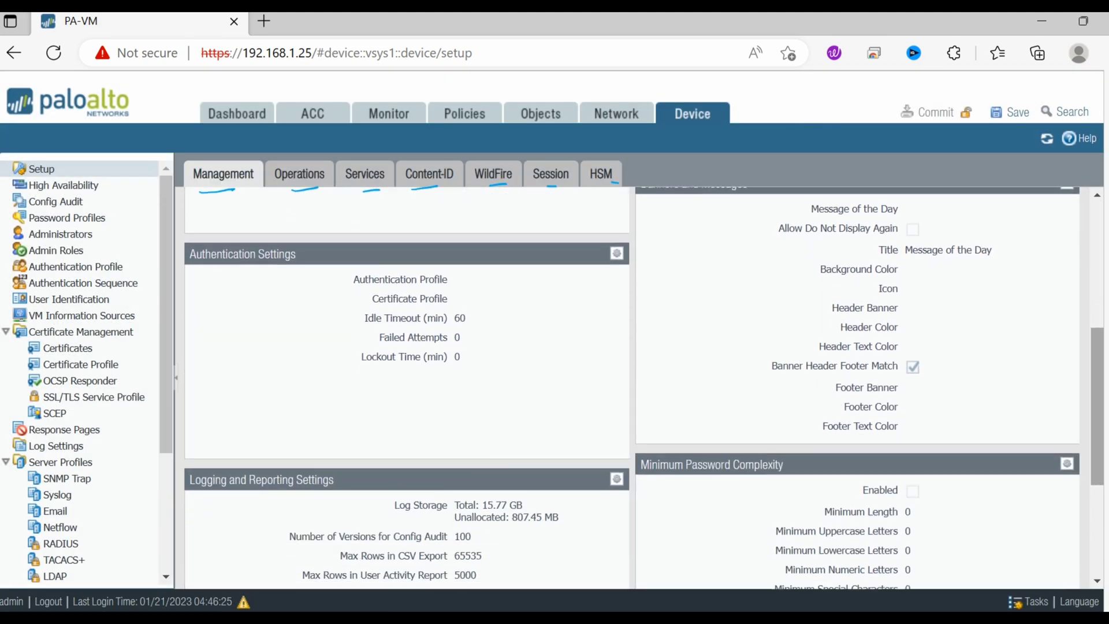
pyautogui.scroll(-3, 644, 387)
pyautogui.scroll(8, 644, 387)
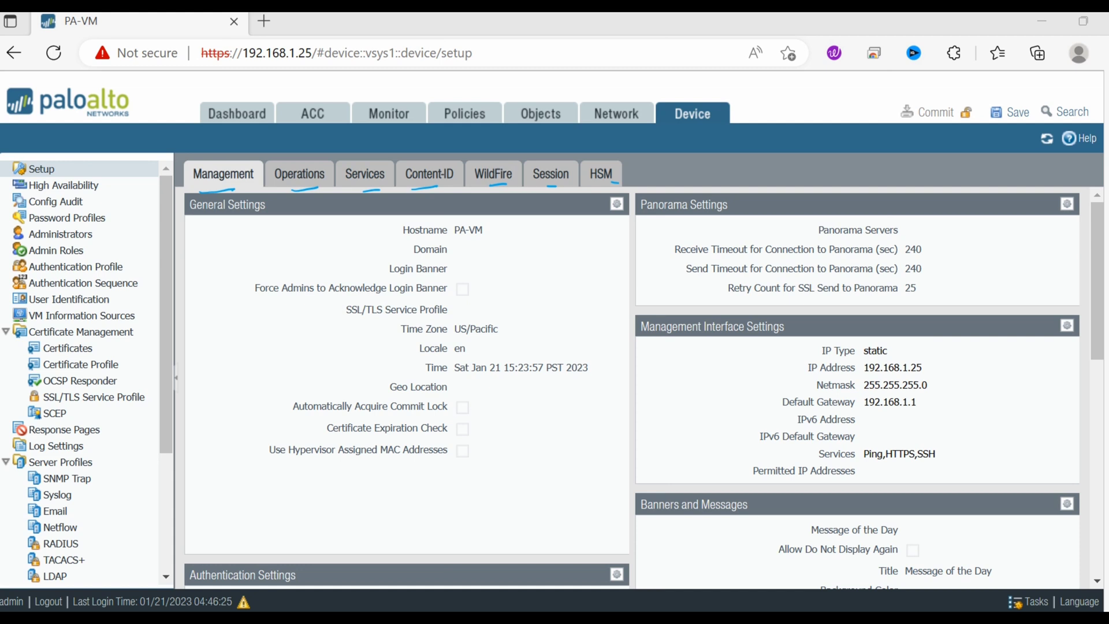
# Step: View the High Availability page and the Administrators list in the Device section
pyautogui.moveTo(126, 152)
pyautogui.mouseDown()
pyautogui.moveTo(146, 467)
pyautogui.moveTo(115, 543)
pyautogui.mouseUp()
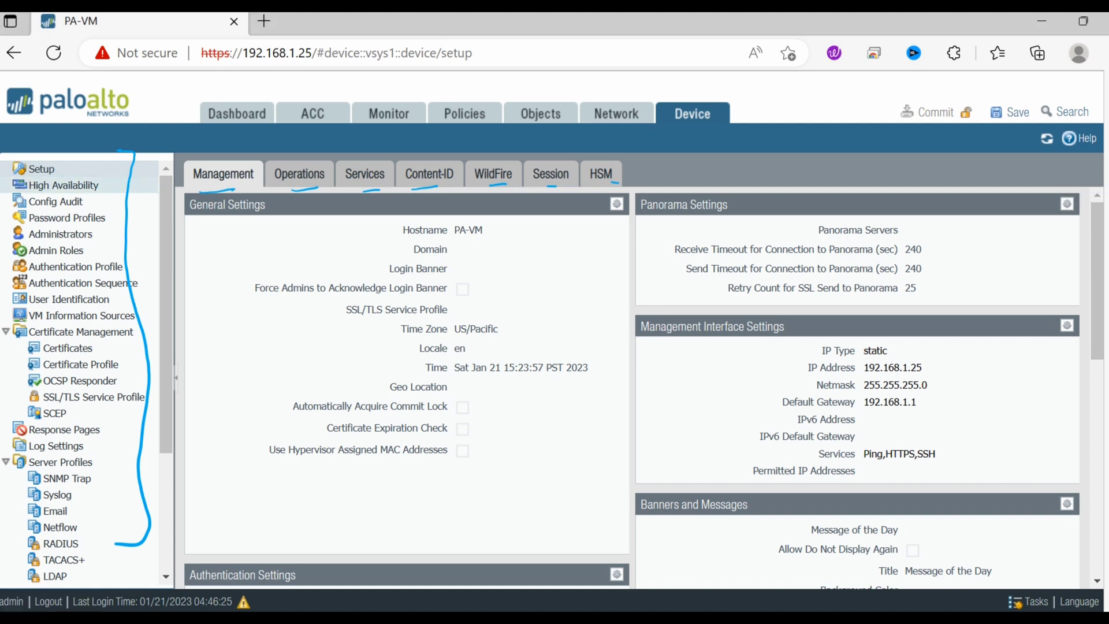
pyautogui.click(63, 185)
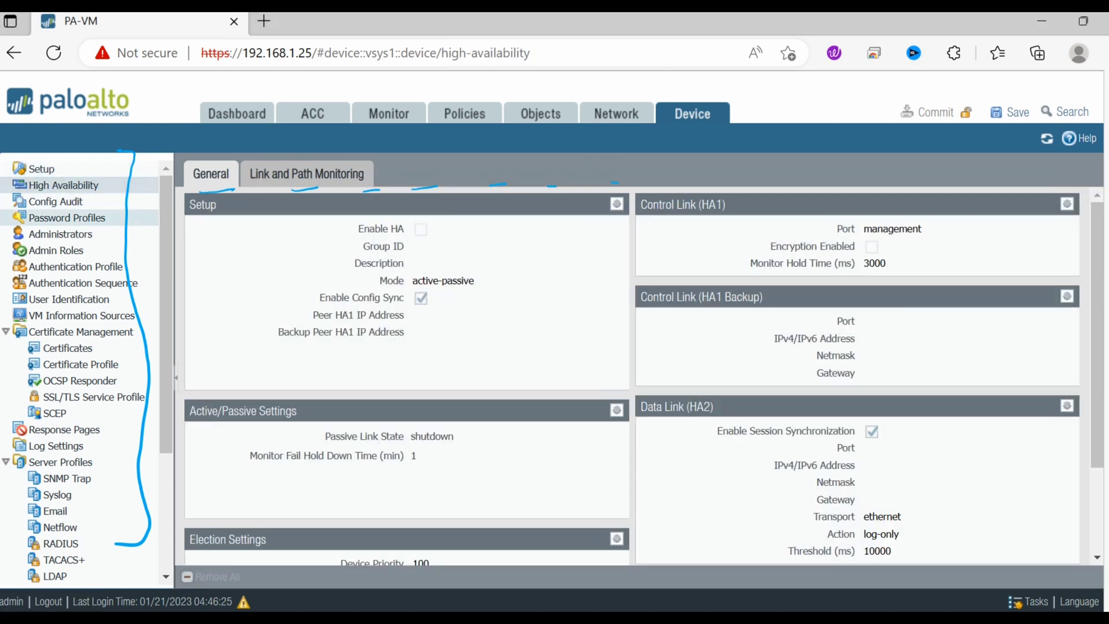
pyautogui.click(61, 233)
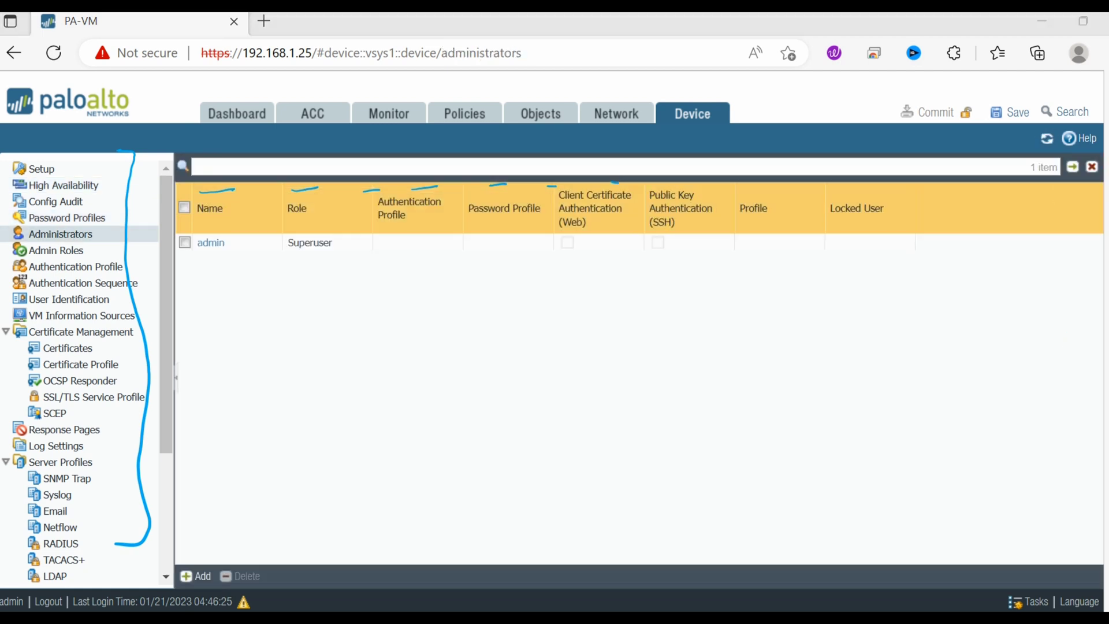
pyautogui.hotkey('ctrl', 'shift', '7')
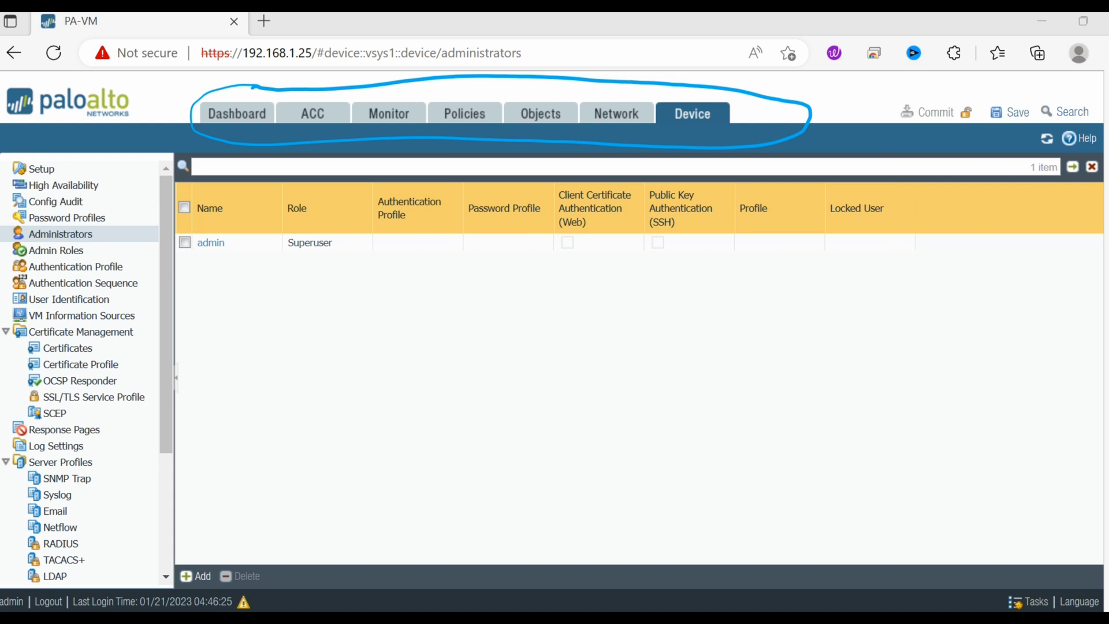
pyautogui.moveTo(503, 145)
pyautogui.mouseDown()
pyautogui.moveTo(479, 331)
pyautogui.moveTo(488, 166)
pyautogui.moveTo(520, 164)
pyautogui.mouseUp()
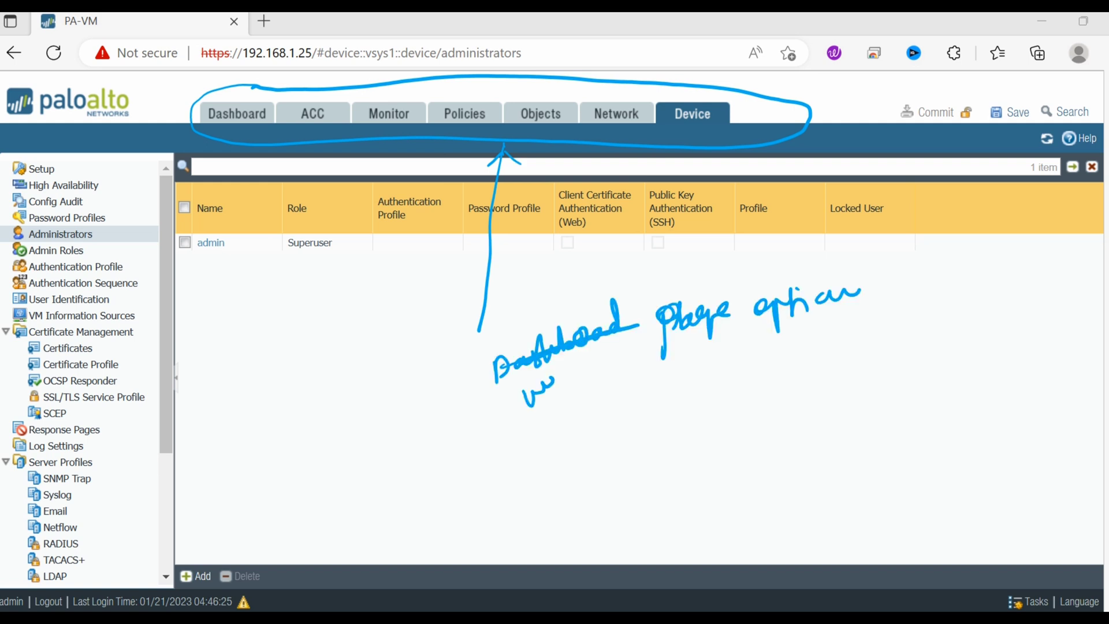
pyautogui.moveTo(546, 393)
pyautogui.mouseDown()
pyautogui.moveTo(563, 378)
pyautogui.moveTo(573, 390)
pyautogui.moveTo(609, 349)
pyautogui.moveTo(633, 378)
pyautogui.moveTo(649, 342)
pyautogui.moveTo(659, 345)
pyautogui.mouseUp()
pyautogui.press('Escape')
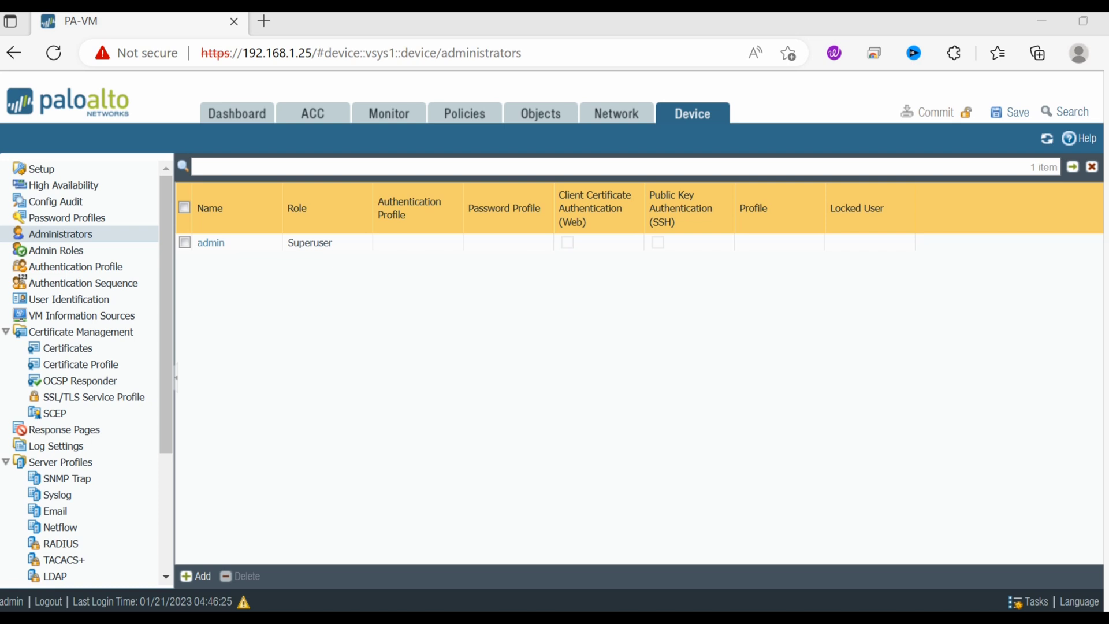
pyautogui.hotkey('ctrl', 'alt', 'd')
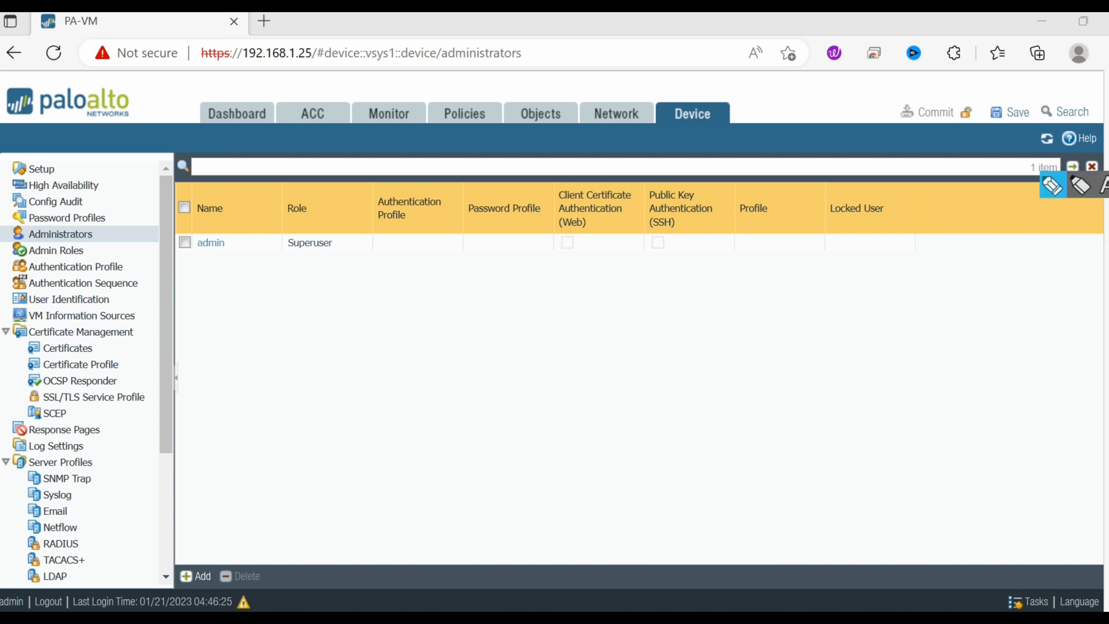
# Step: Open the Task Manager to review the status and messages of all tasks, and close it
pyautogui.moveTo(1037, 576)
pyautogui.mouseDown()
pyautogui.moveTo(1020, 571)
pyautogui.moveTo(983, 611)
pyautogui.moveTo(1053, 589)
pyautogui.moveTo(1041, 578)
pyautogui.mouseUp()
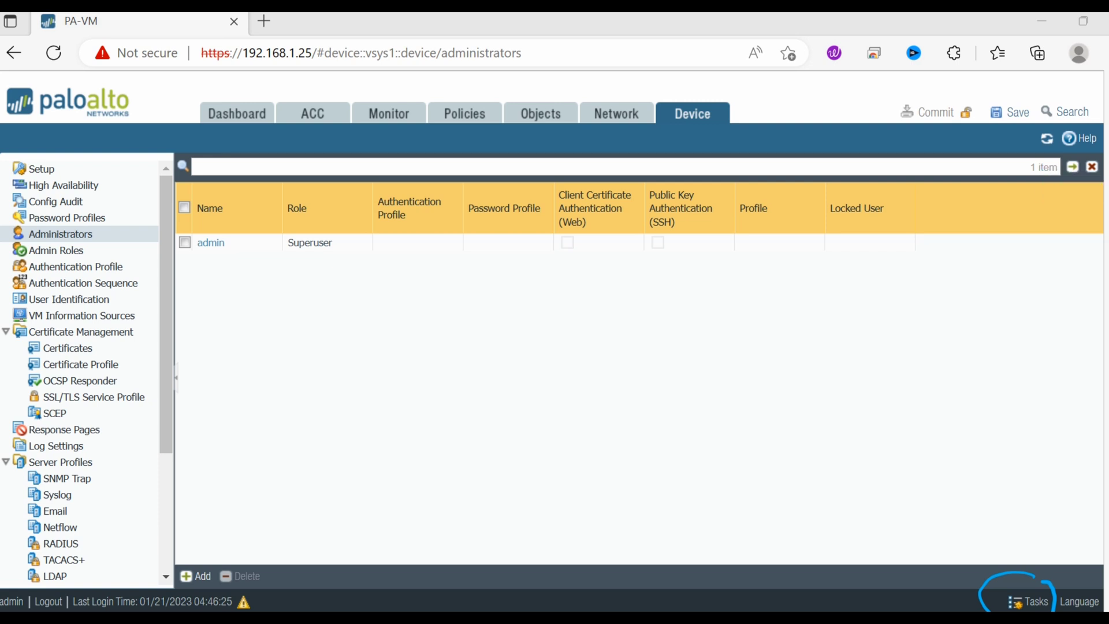
pyautogui.click(1036, 601)
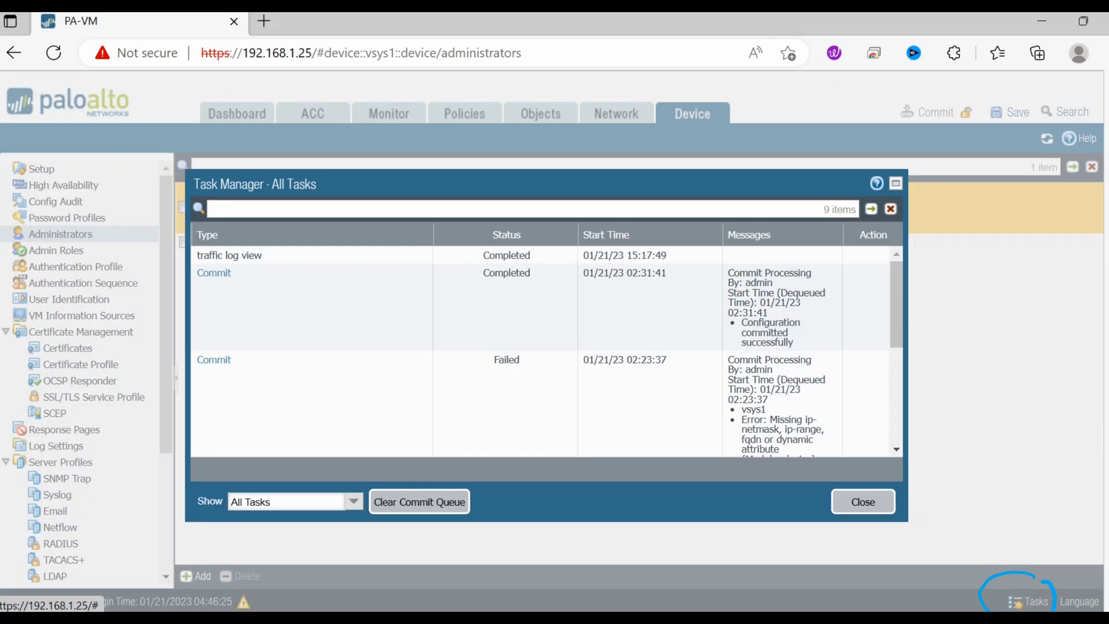
pyautogui.click(1053, 184)
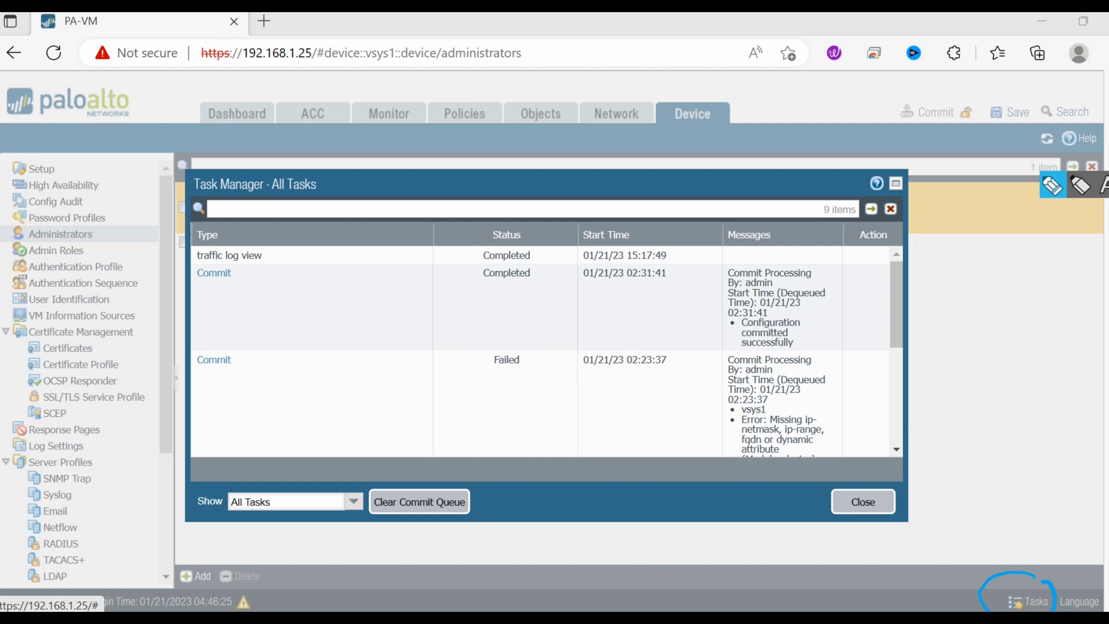
pyautogui.moveTo(324, 164)
pyautogui.mouseDown()
pyautogui.moveTo(179, 192)
pyautogui.moveTo(365, 168)
pyautogui.moveTo(321, 165)
pyautogui.mouseUp()
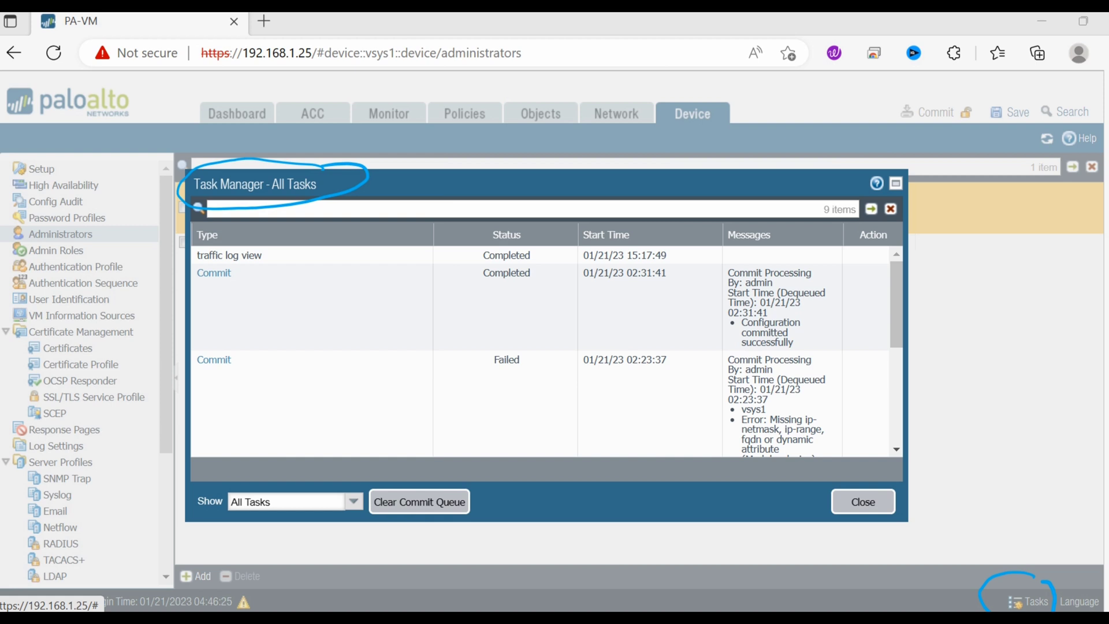
pyautogui.press('Escape')
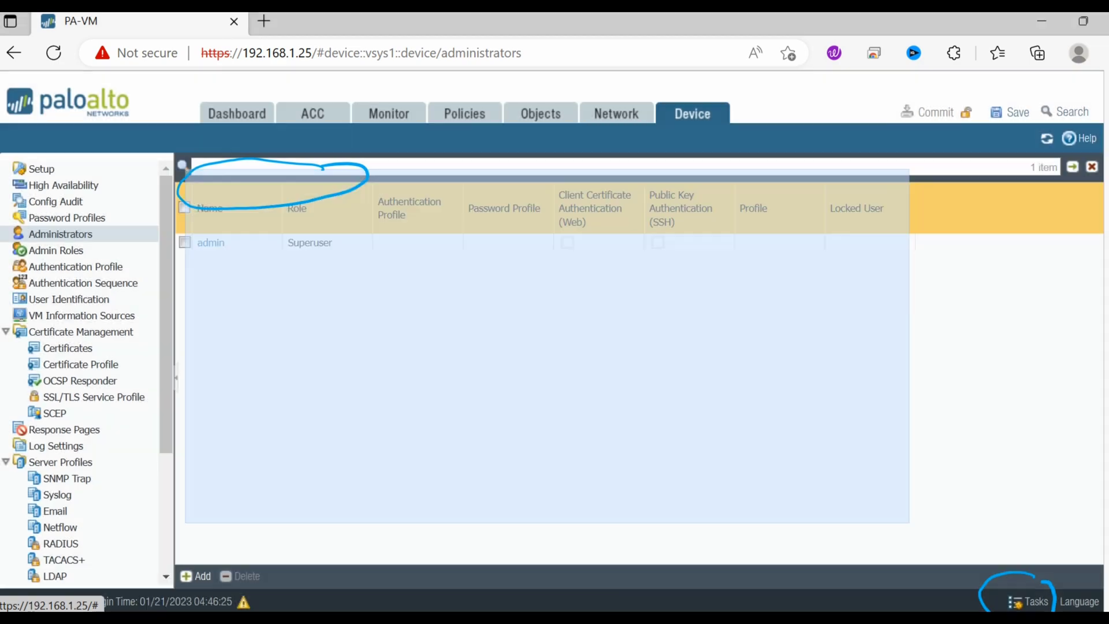